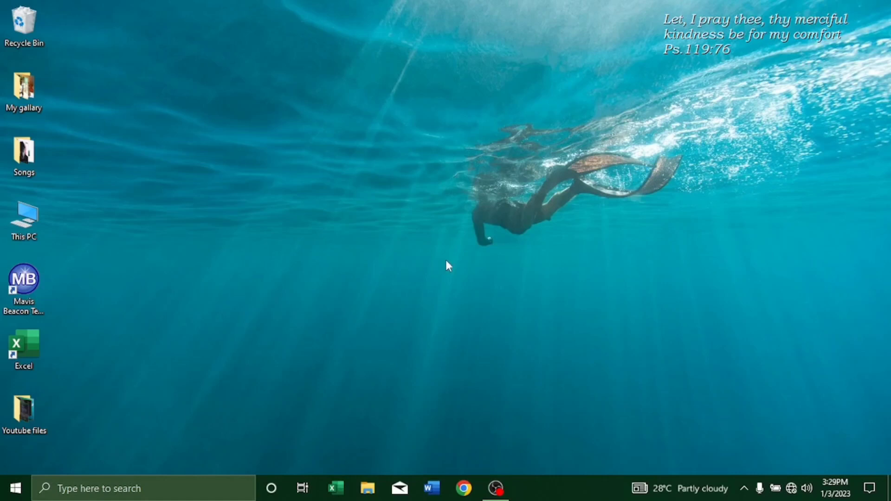
Open the Payroll workbook in Excel.
{"action": "left_click", "coordinate": [332, 490]}
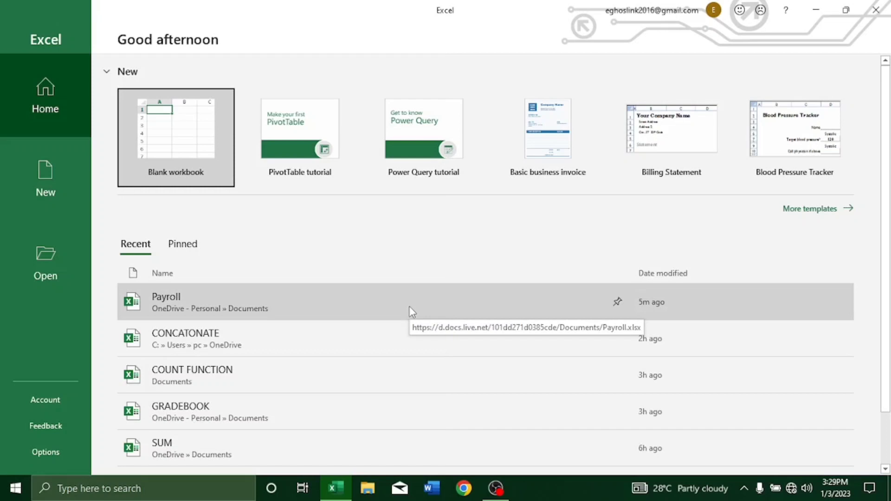
{"action": "left_click", "coordinate": [410, 307]}
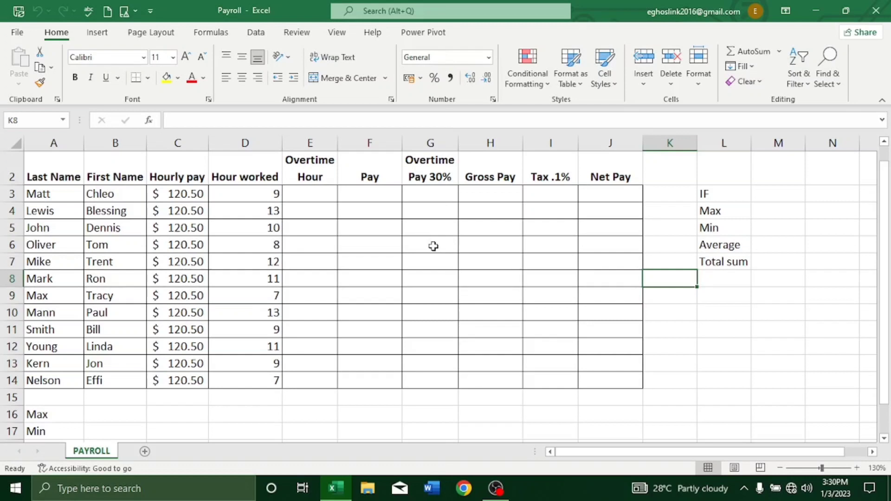
{"action": "scroll", "coordinate": [435, 206], "scroll_direction": "up", "scroll_amount": 1}
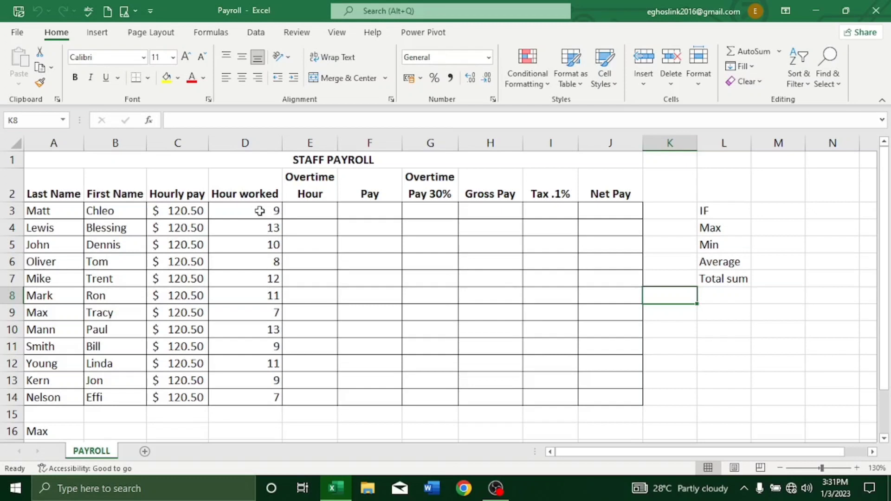
Calculate Pay in F3 as hourly pay times hours worked (=C3*D3) and fill the formula down to F14.
{"action": "left_click", "coordinate": [360, 209]}
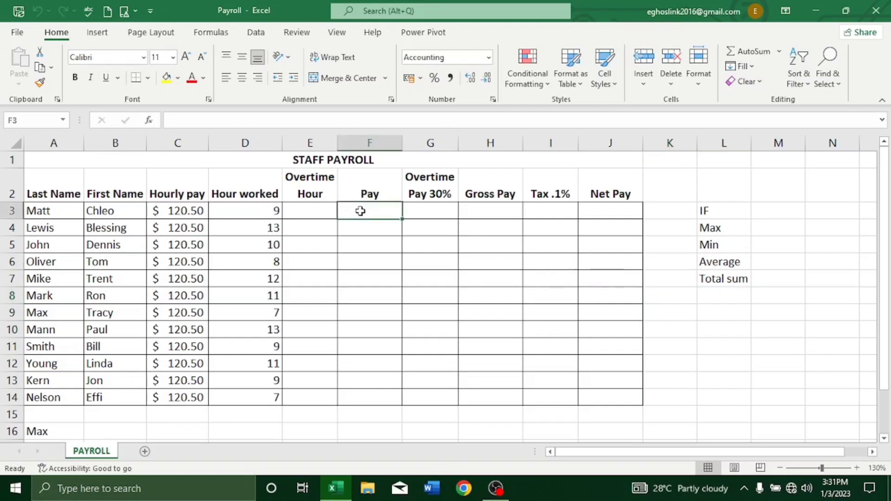
{"action": "type", "text": "="}
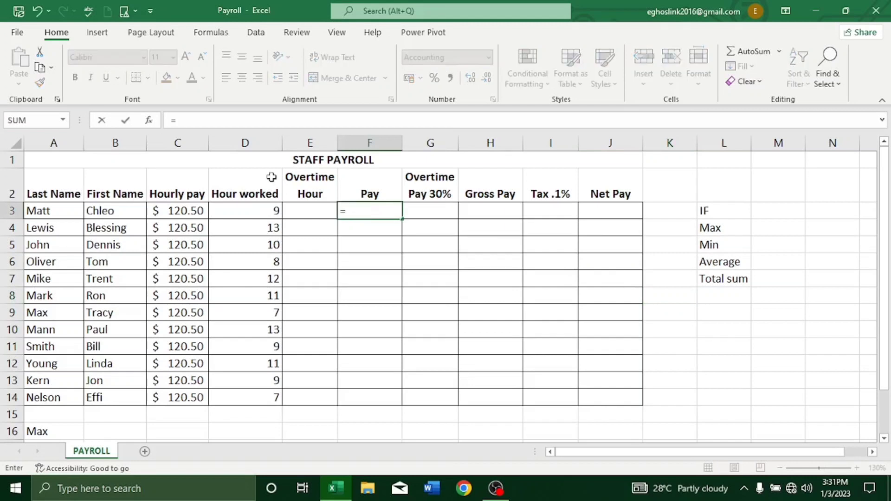
{"action": "left_click", "coordinate": [184, 211]}
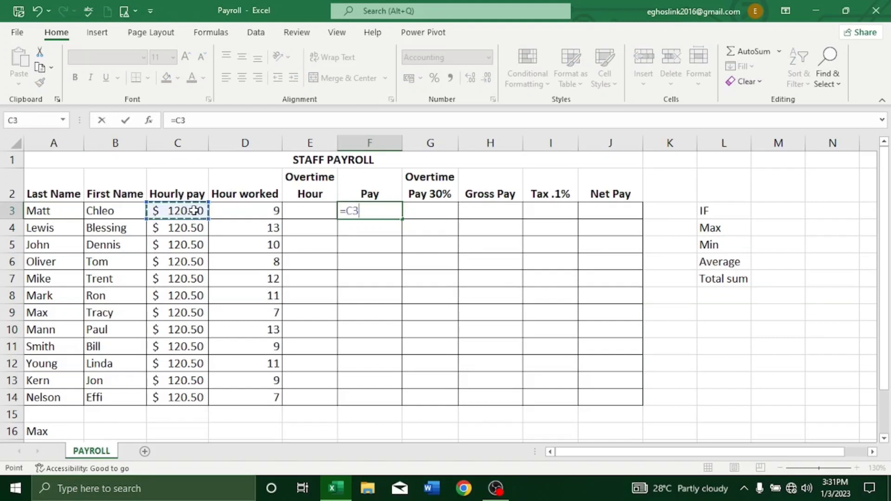
{"action": "type", "text": "*"}
{"action": "left_click", "coordinate": [226, 207]}
{"action": "key", "text": "Return"}
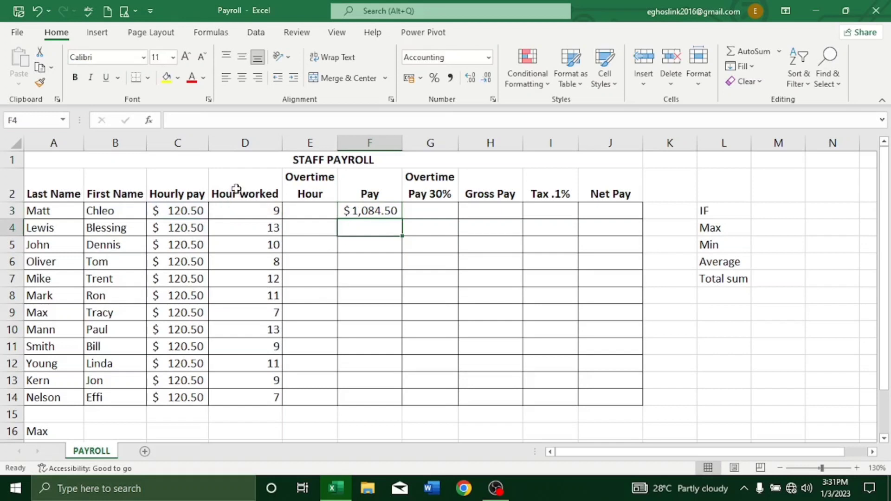
{"action": "left_click", "coordinate": [375, 212]}
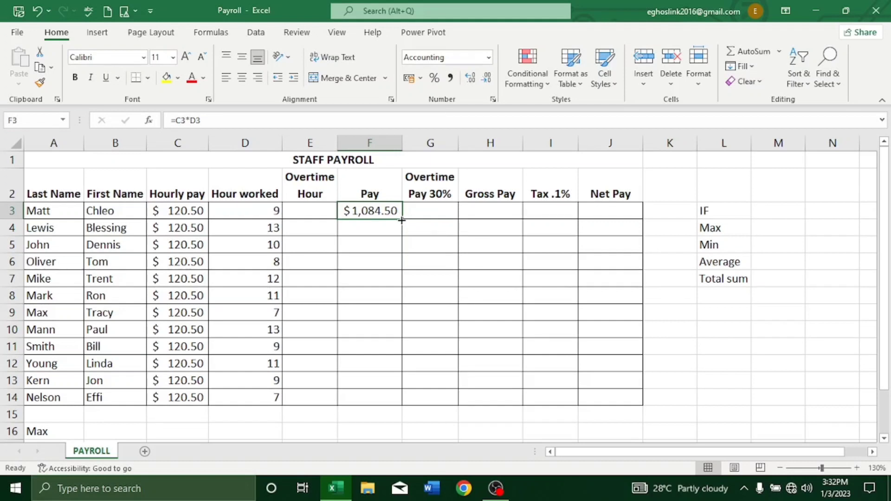
{"action": "double_click", "coordinate": [401, 220]}
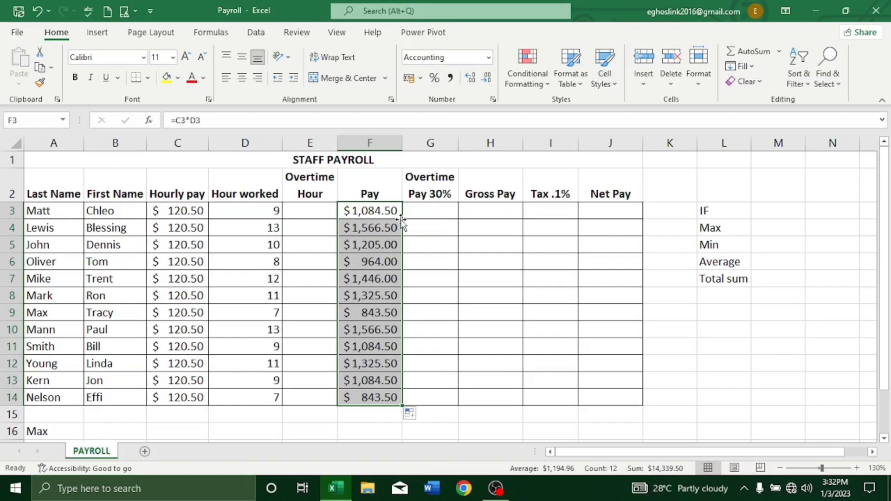
Try calculating Overtime Hour in E3 with =D3-9 and fill the formula down to E14.
{"action": "left_click", "coordinate": [310, 211]}
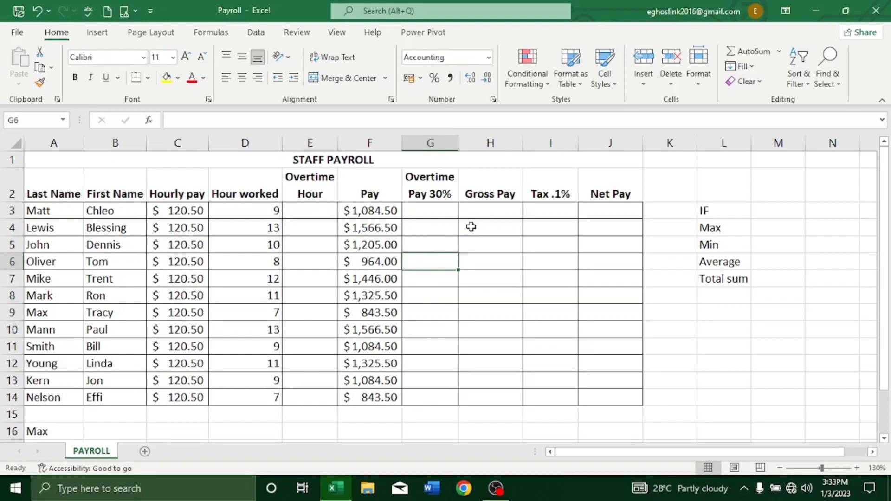
{"action": "type", "text": "="}
{"action": "key", "text": "Escape"}
{"action": "left_click", "coordinate": [311, 208]}
{"action": "type", "text": "="}
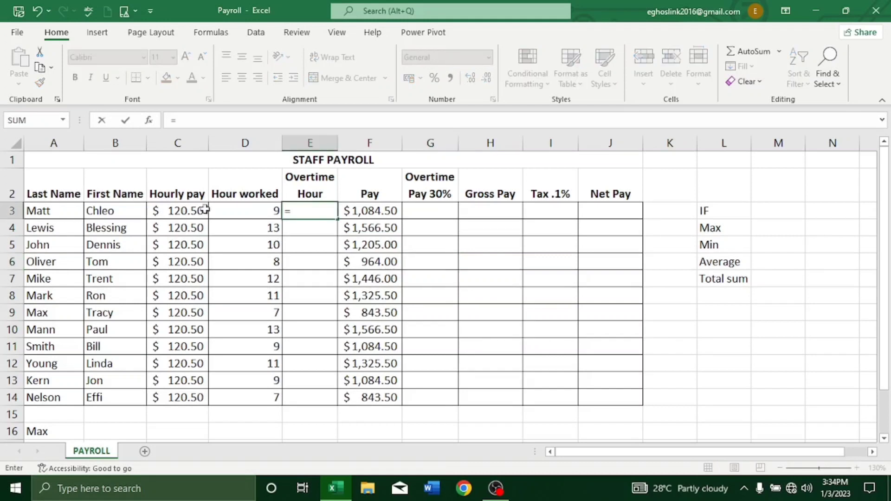
{"action": "left_click", "coordinate": [241, 207]}
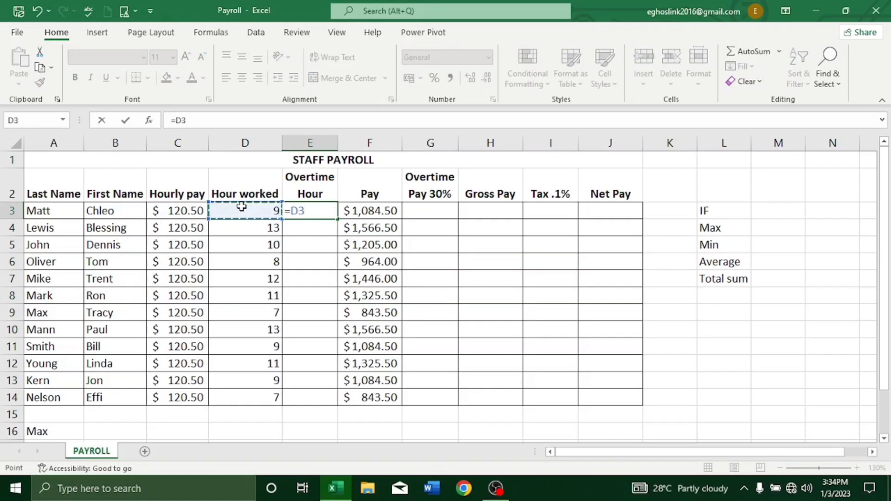
{"action": "type", "text": "-9"}
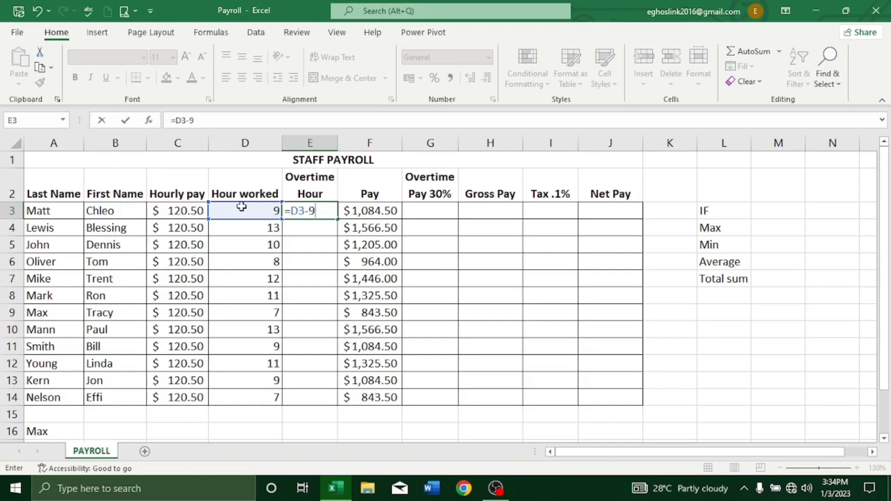
{"action": "key", "text": "Return"}
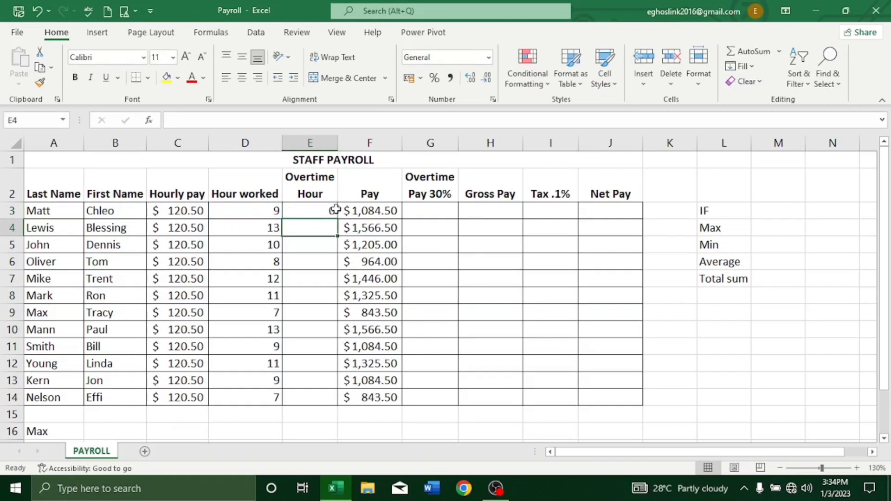
{"action": "left_click", "coordinate": [311, 211]}
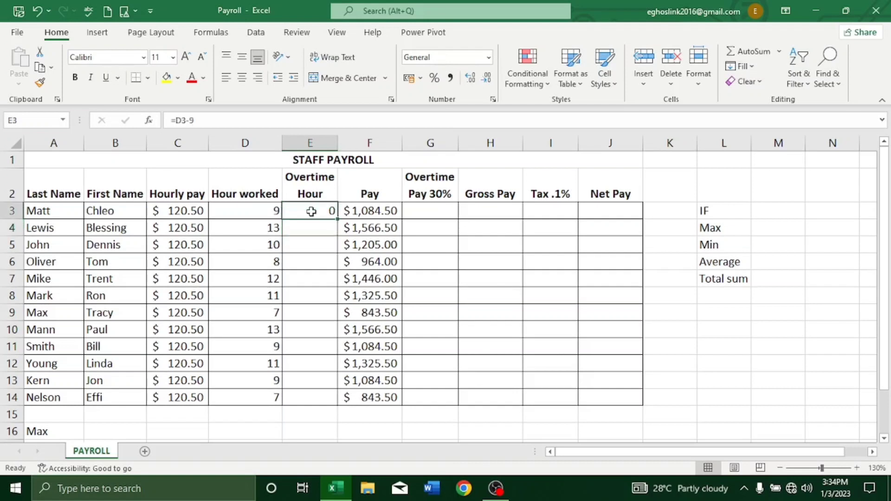
{"action": "double_click", "coordinate": [338, 220]}
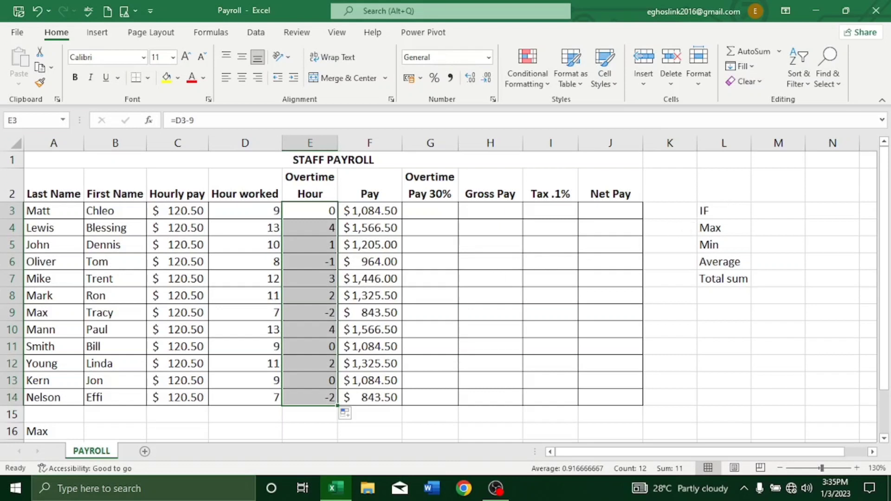
Clear the contents of the Overtime Hour cells E3:E14.
{"action": "right_click", "coordinate": [308, 209]}
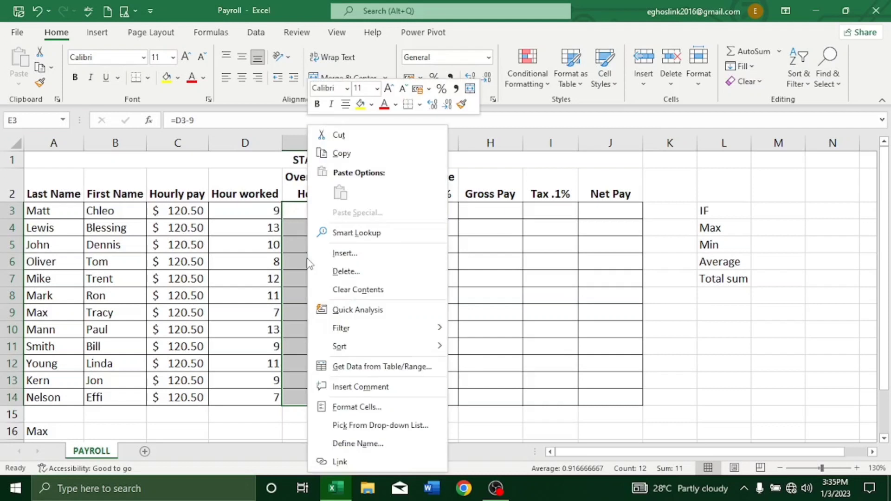
{"action": "left_click", "coordinate": [362, 289]}
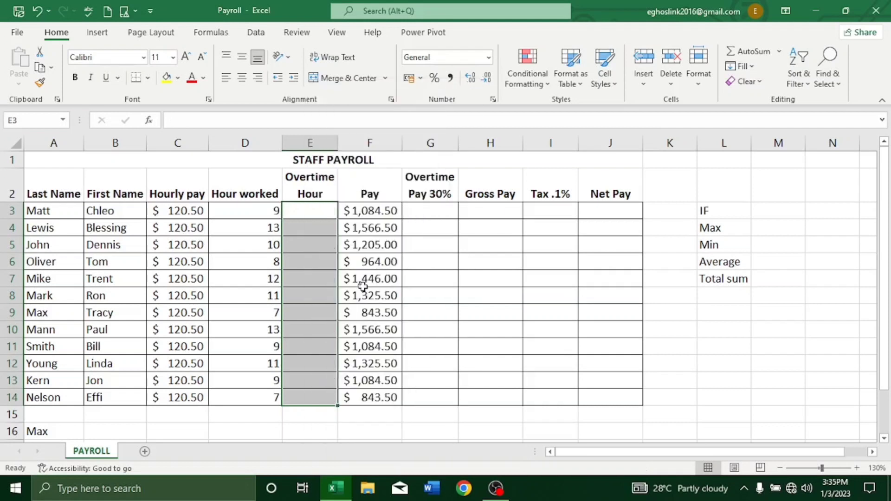
Enter =IF(D3>9;D3-9;0) in E3 to calculate Overtime Hour and fill the formula down to E14.
{"action": "left_click", "coordinate": [310, 212]}
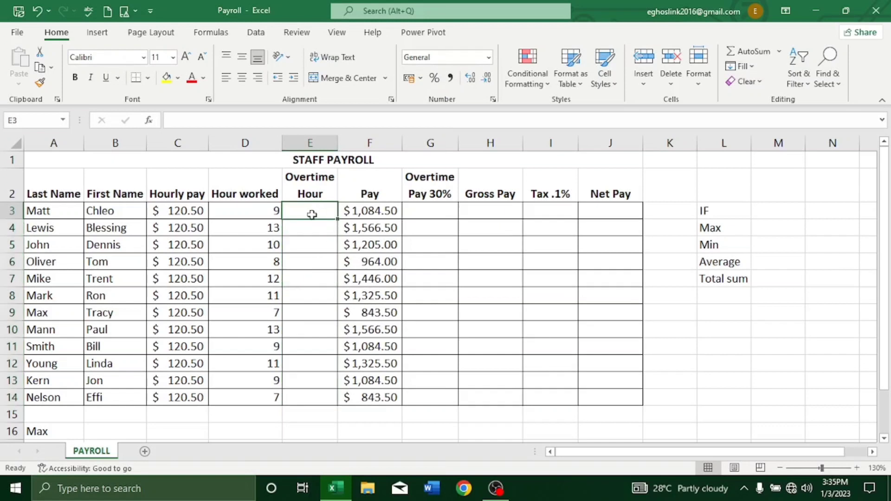
{"action": "type", "text": "="}
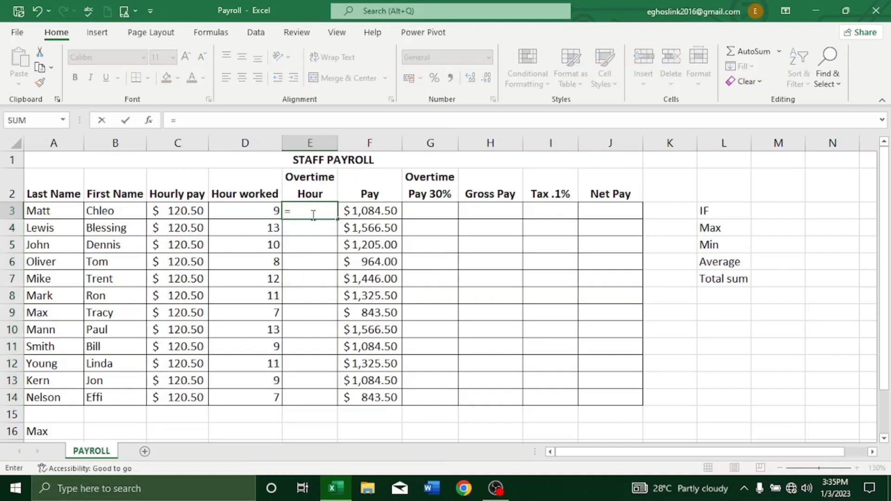
{"action": "type", "text": "i"}
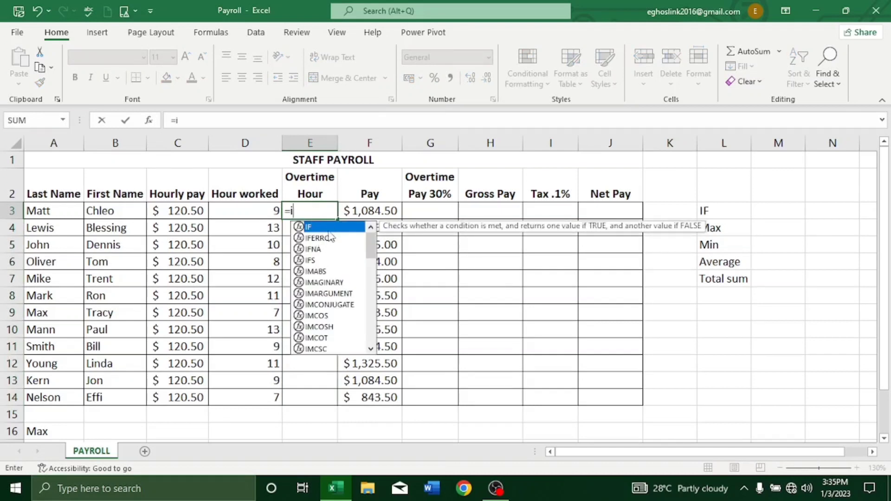
{"action": "key", "text": "Tab"}
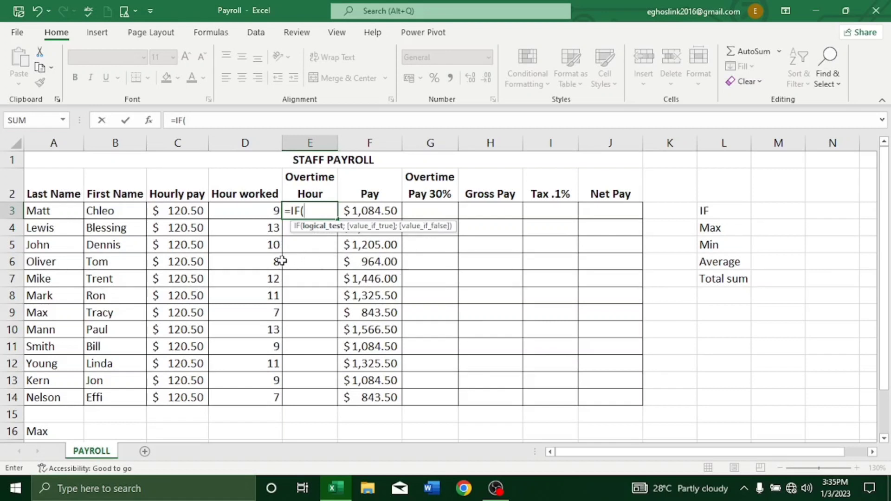
{"action": "left_click", "coordinate": [245, 213]}
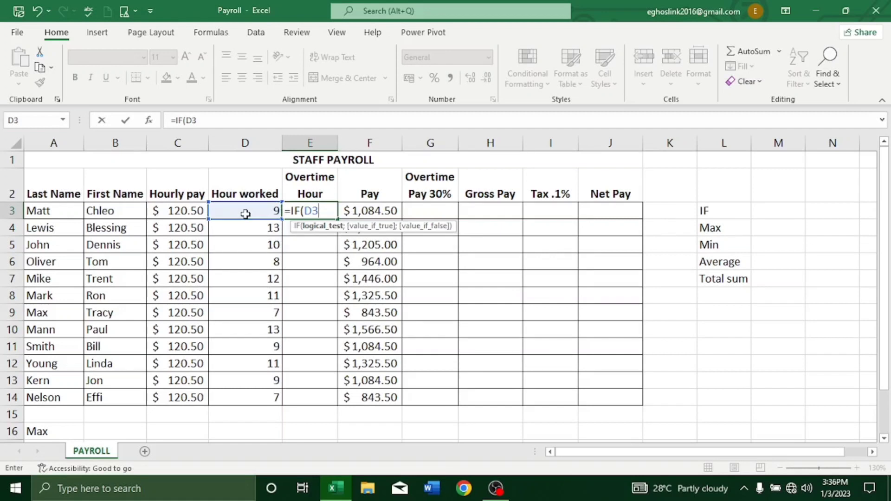
{"action": "type", "text": ">9;"}
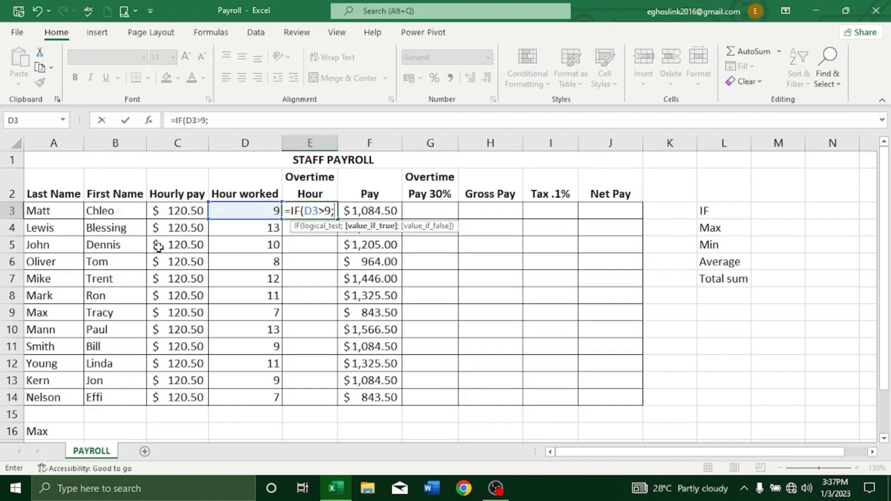
{"action": "left_click", "coordinate": [250, 214]}
{"action": "left_click", "coordinate": [250, 213]}
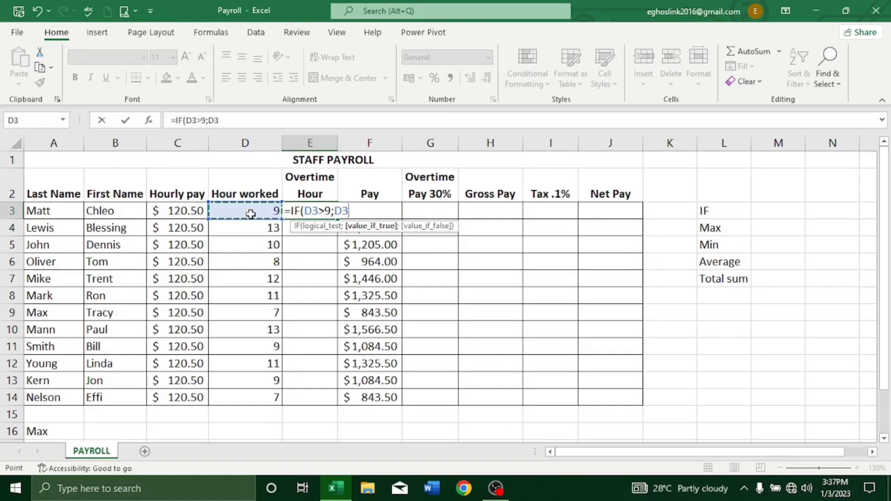
{"action": "type", "text": "-9"}
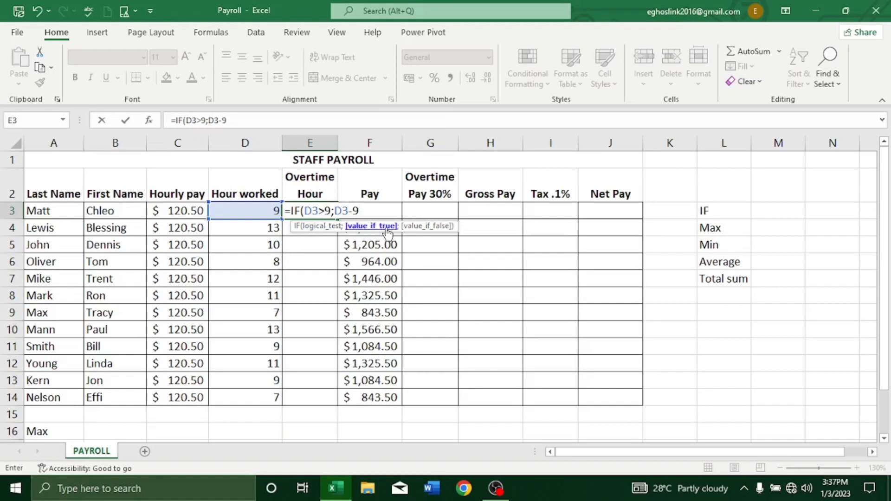
{"action": "type", "text": ";"}
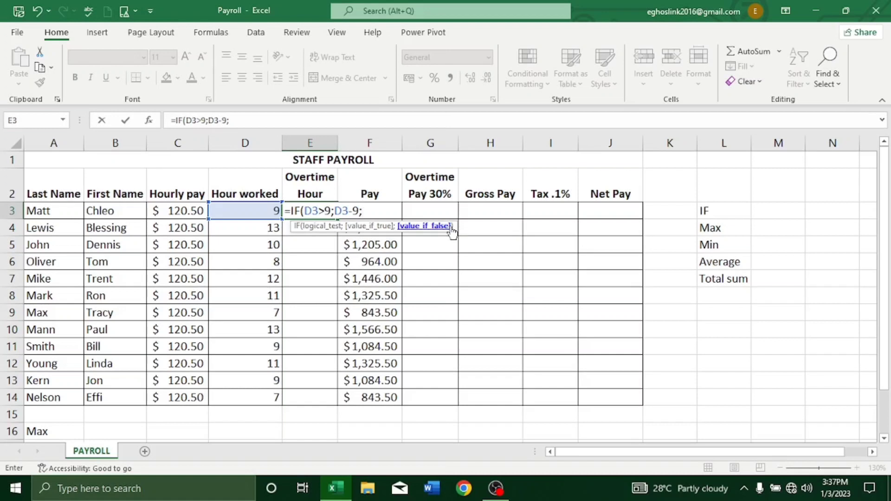
{"action": "type", "text": "0)"}
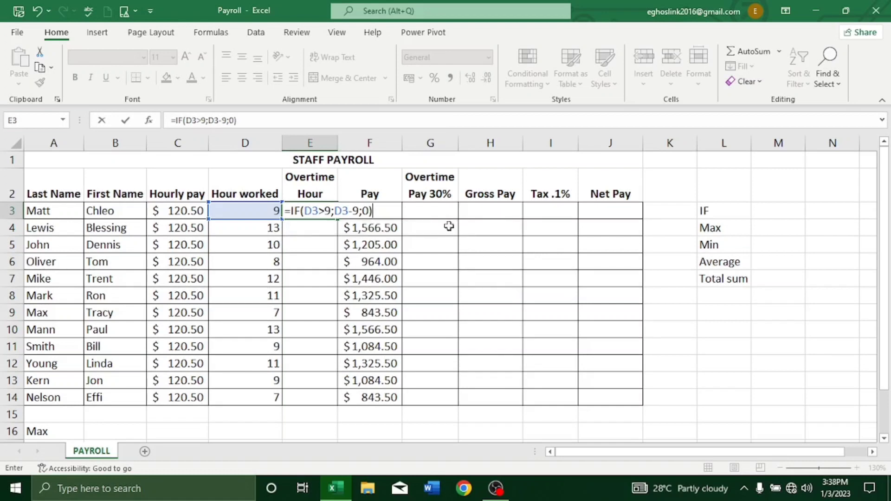
{"action": "key", "text": "Return"}
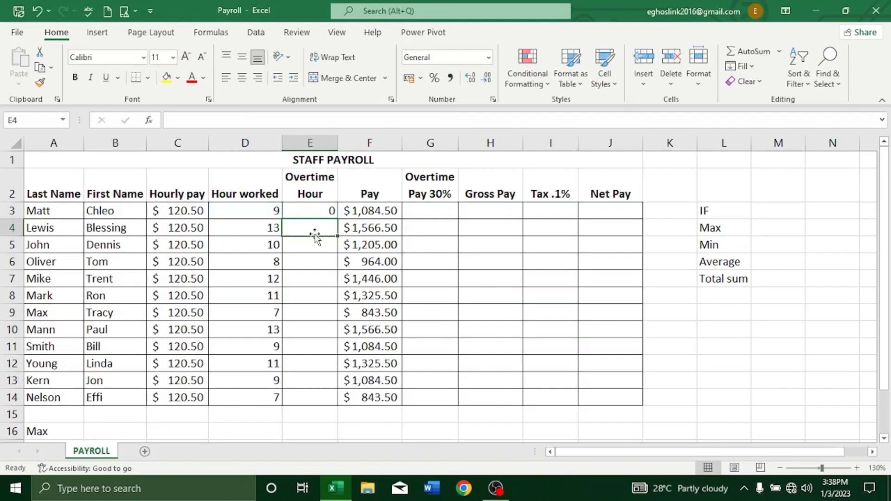
{"action": "left_click", "coordinate": [316, 211]}
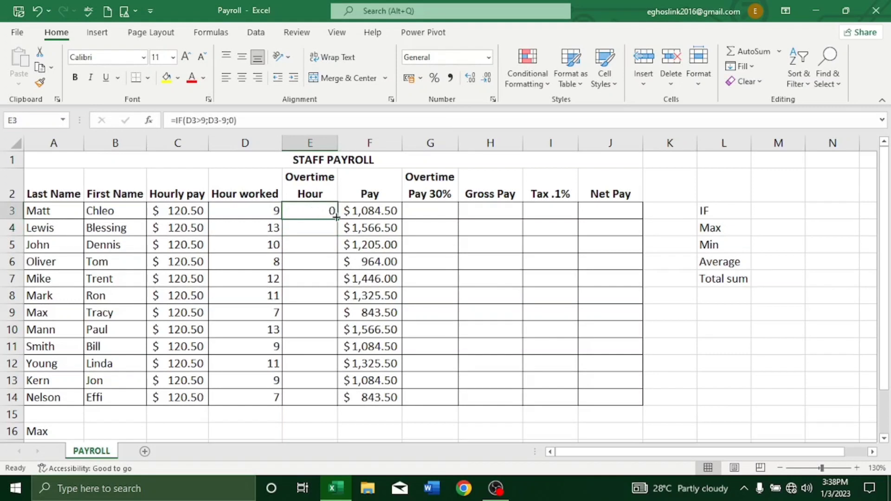
{"action": "double_click", "coordinate": [337, 218]}
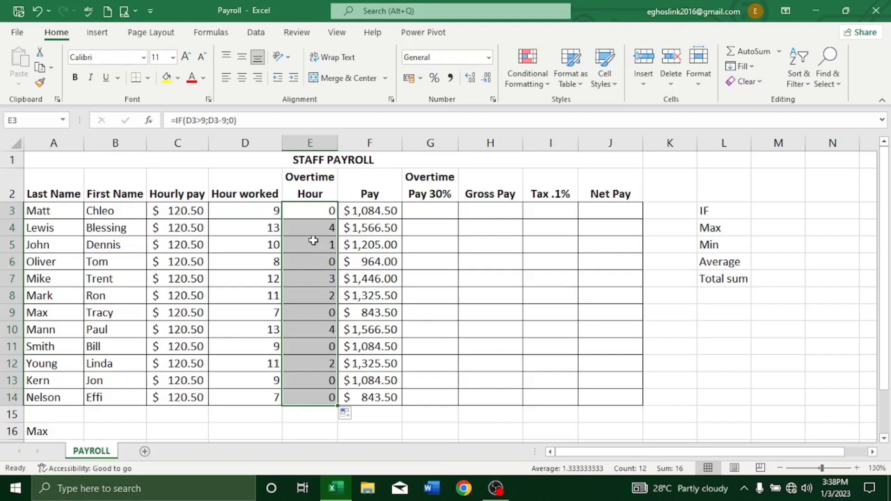
Calculate Overtime Pay in G3 as hourly pay times overtime hours times 0.3 (=C3*E3*0.3) and fill the formula down to G14.
{"action": "left_click", "coordinate": [427, 209]}
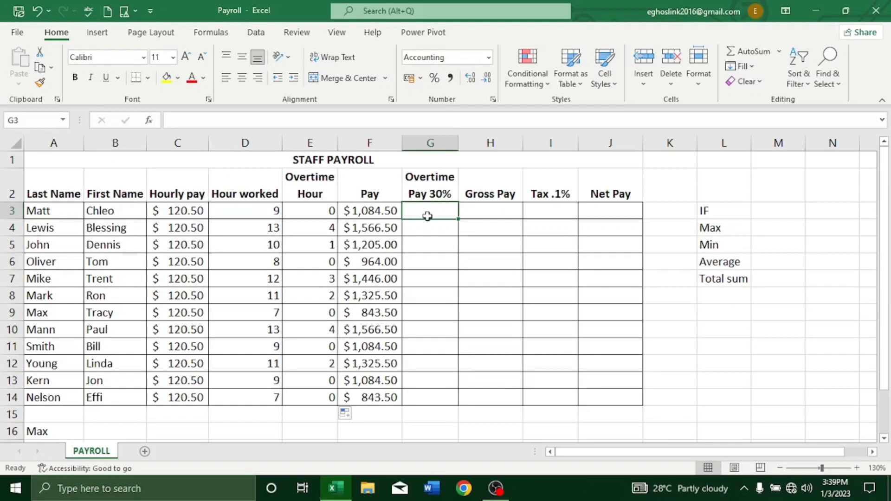
{"action": "type", "text": "="}
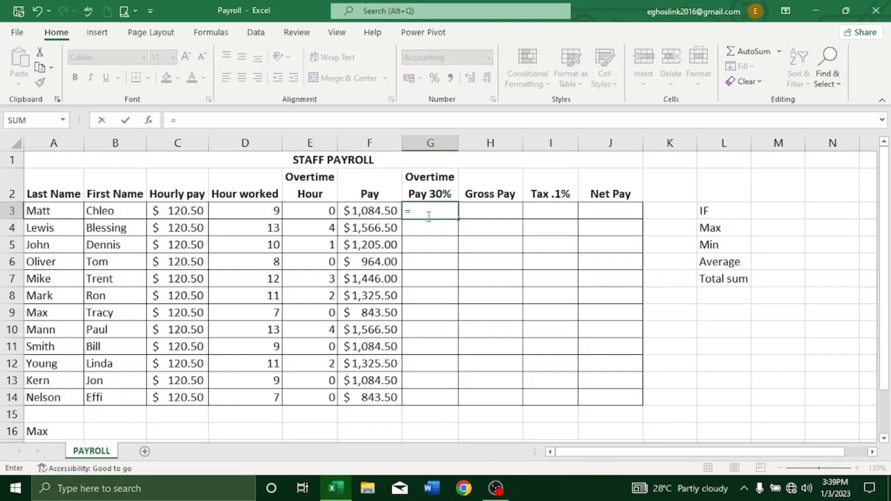
{"action": "left_click", "coordinate": [188, 210]}
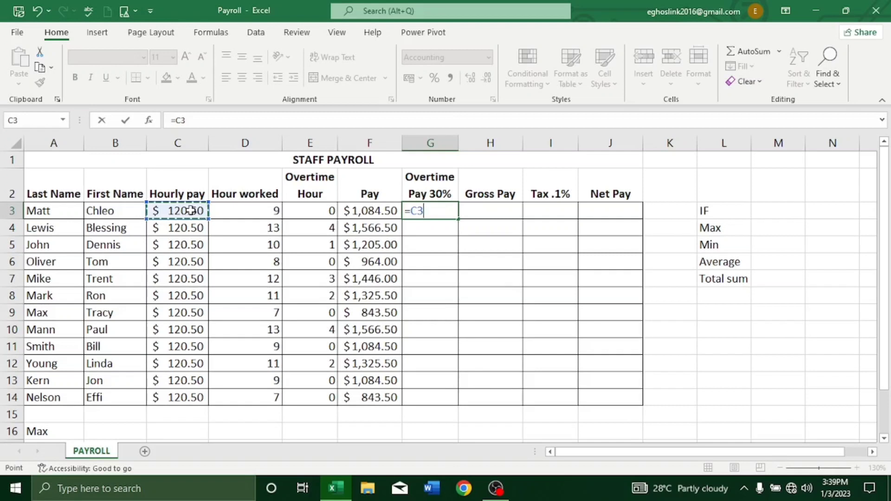
{"action": "type", "text": "*"}
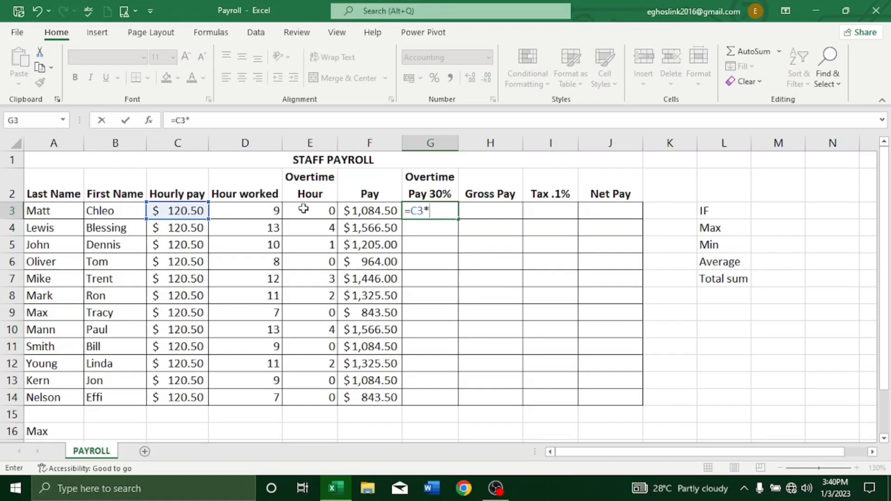
{"action": "left_click", "coordinate": [303, 209]}
{"action": "type", "text": "*"}
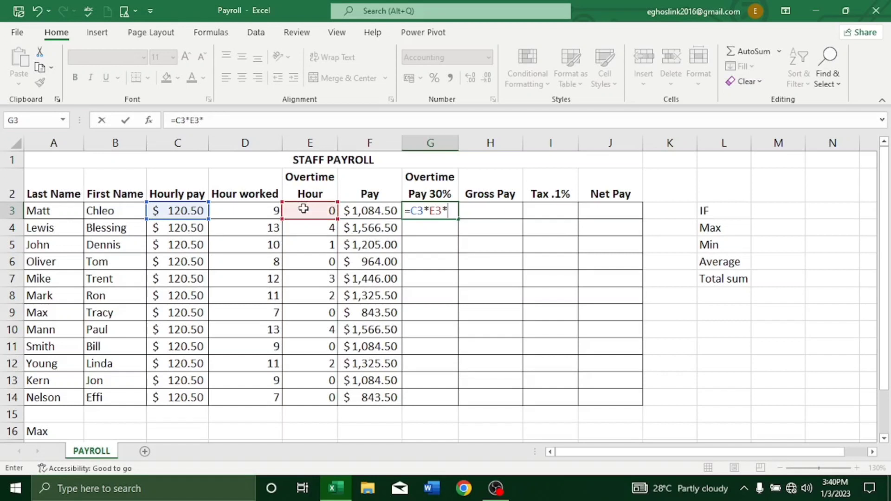
{"action": "type", "text": ".3"}
{"action": "key", "text": "Return"}
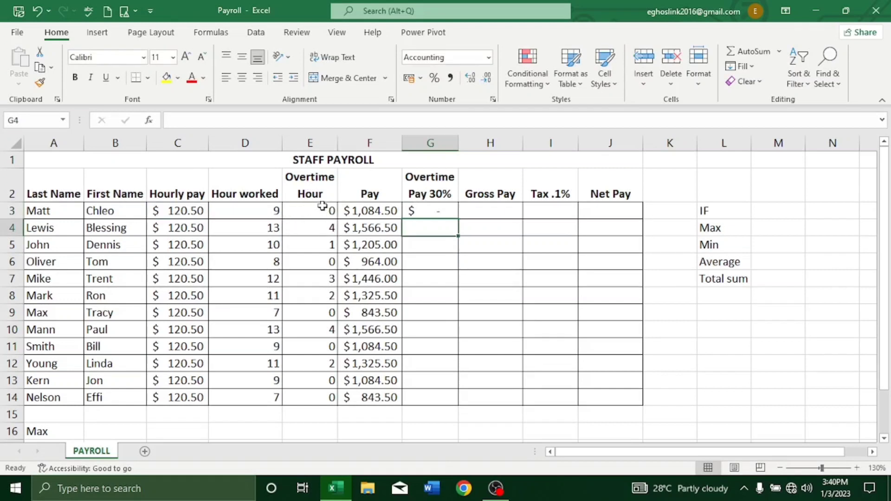
{"action": "left_click", "coordinate": [433, 210]}
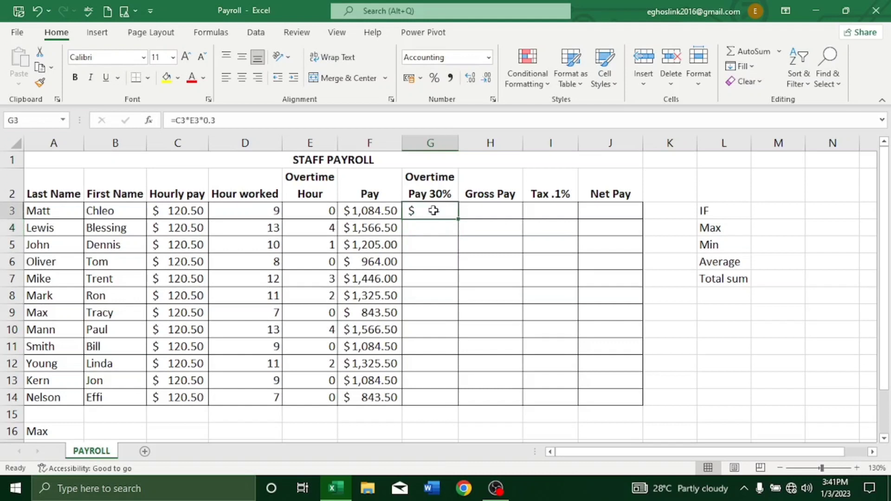
{"action": "double_click", "coordinate": [457, 219]}
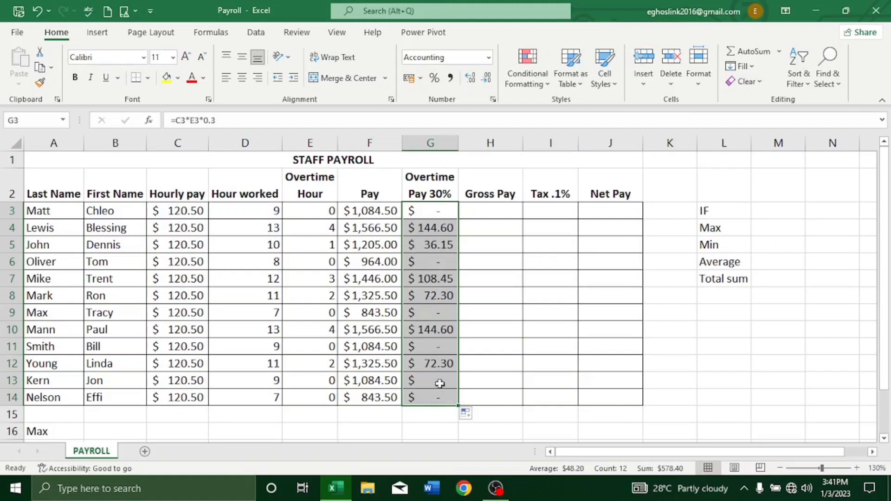
Calculate Gross Pay in H3 as pay plus overtime pay (=F3+G3) and fill the formula down to H14.
{"action": "left_click", "coordinate": [486, 210]}
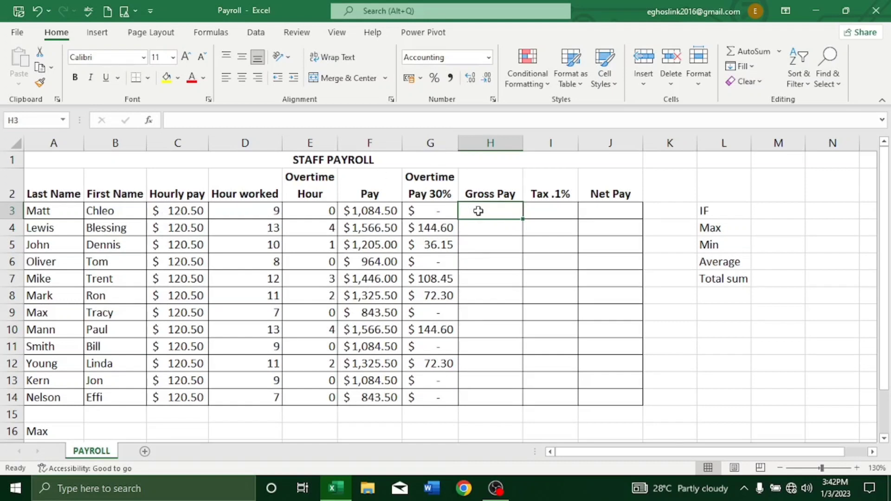
{"action": "type", "text": "="}
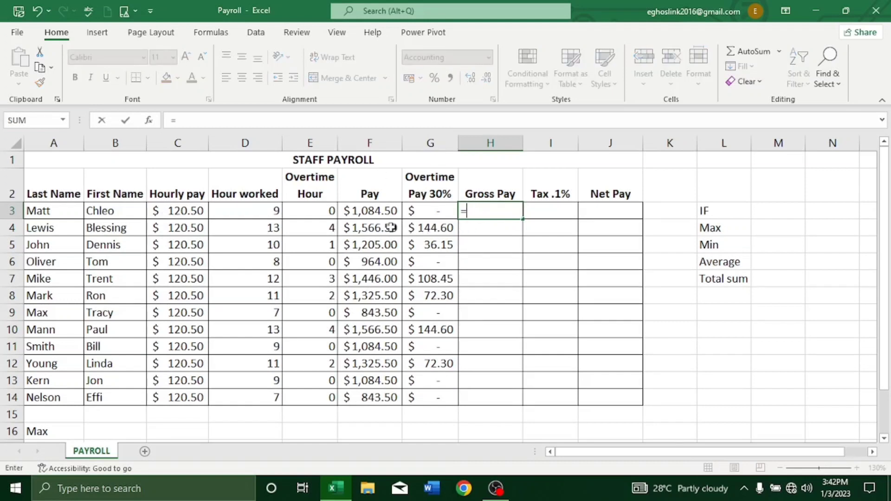
{"action": "left_click", "coordinate": [372, 212]}
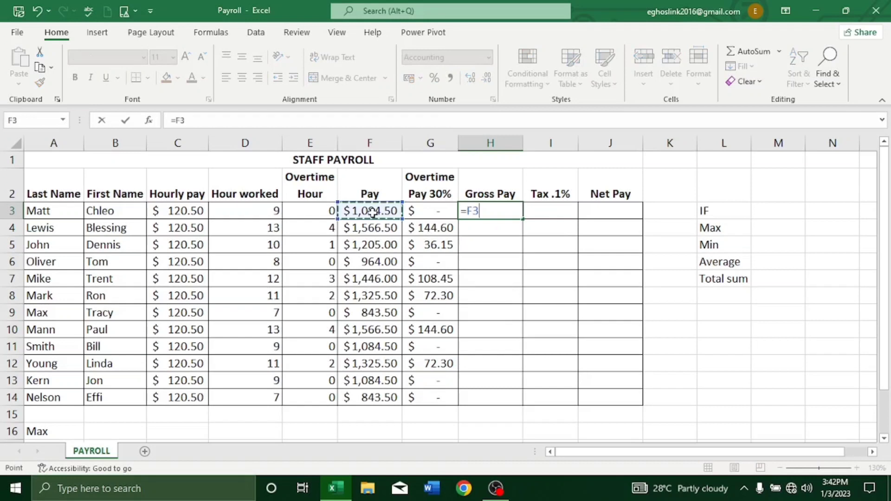
{"action": "type", "text": "+"}
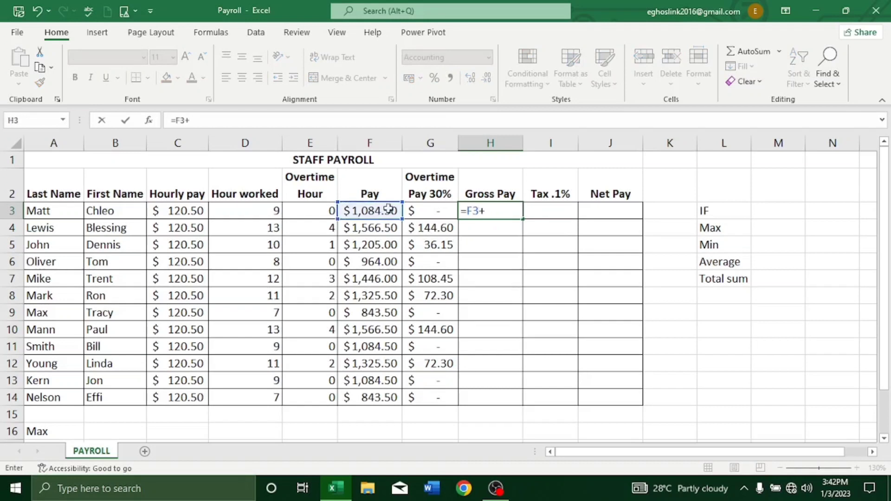
{"action": "left_click", "coordinate": [444, 208]}
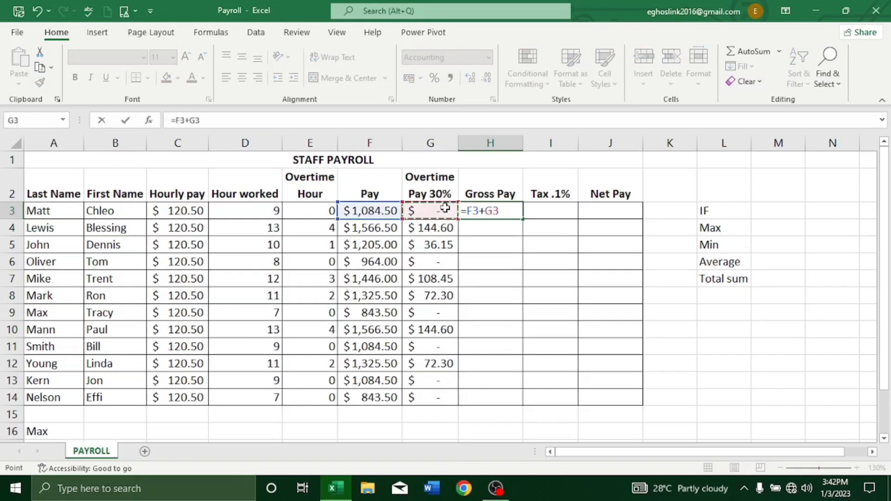
{"action": "key", "text": "Return"}
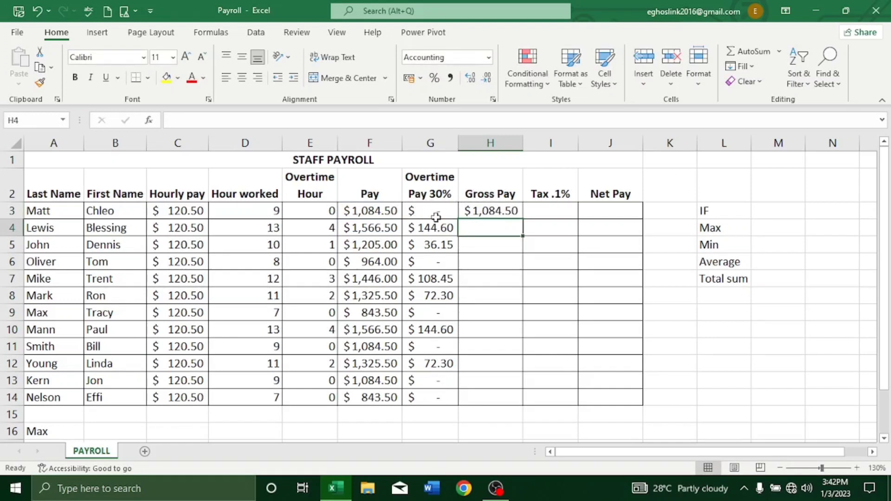
{"action": "left_click", "coordinate": [482, 207]}
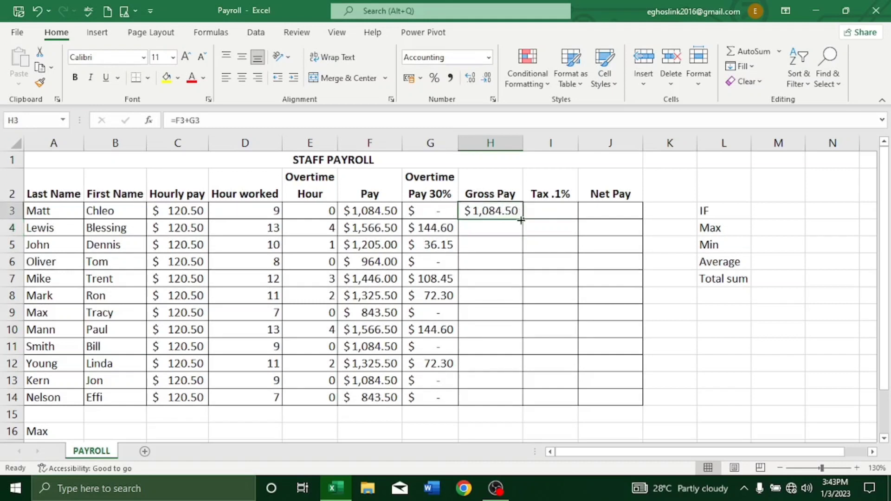
{"action": "double_click", "coordinate": [521, 219]}
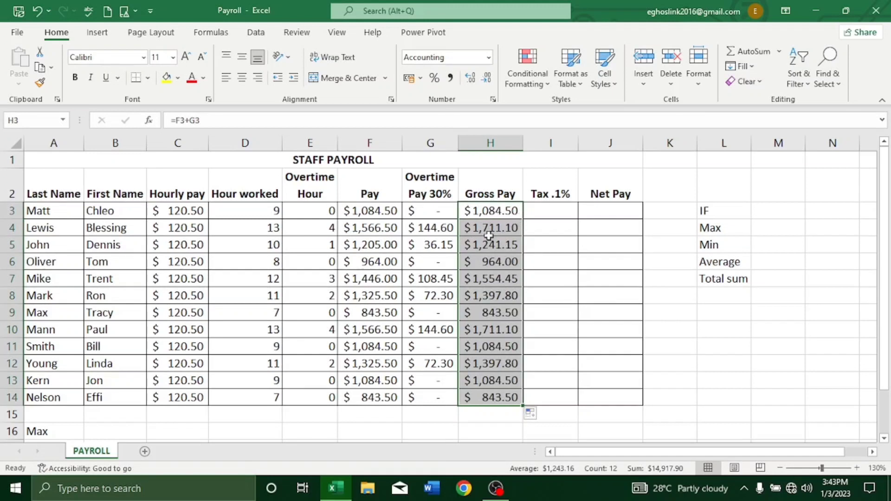
Calculate Tax in I3 as gross pay times 0.1 (=H3*0.1) and fill the formula down to I14.
{"action": "left_click", "coordinate": [551, 211]}
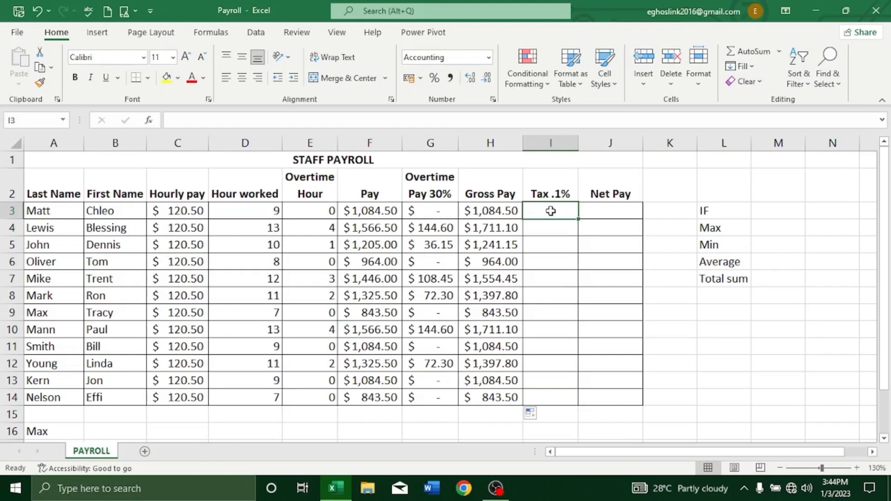
{"action": "type", "text": "="}
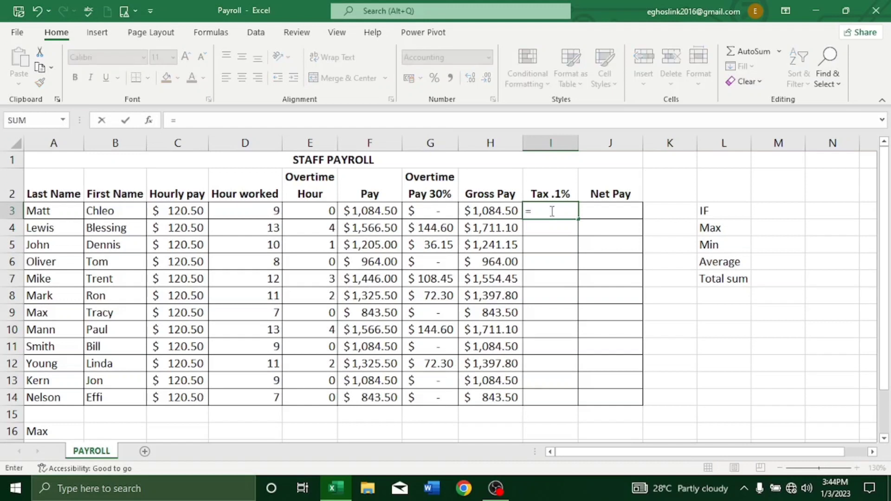
{"action": "left_click", "coordinate": [493, 211]}
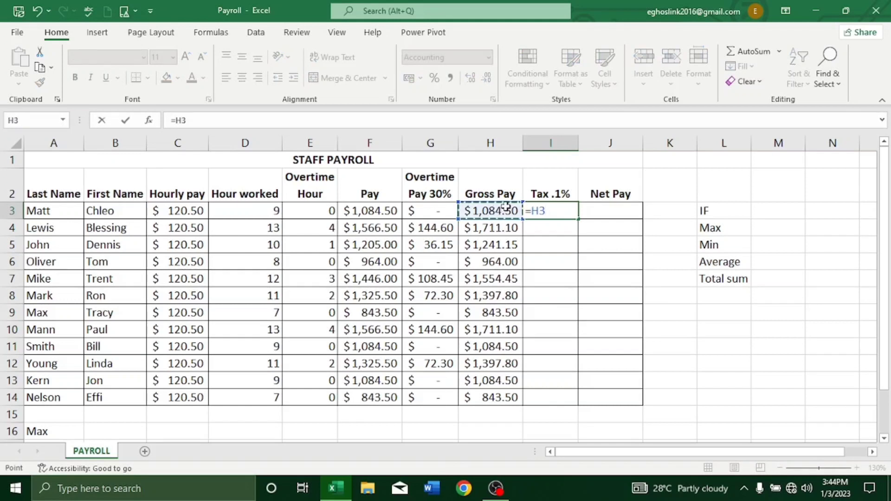
{"action": "type", "text": "*"}
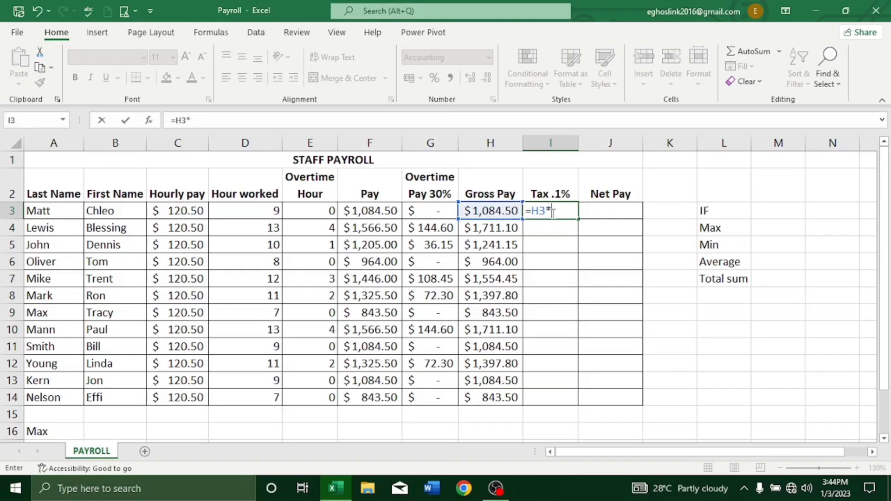
{"action": "type", "text": ".1"}
{"action": "key", "text": "Return"}
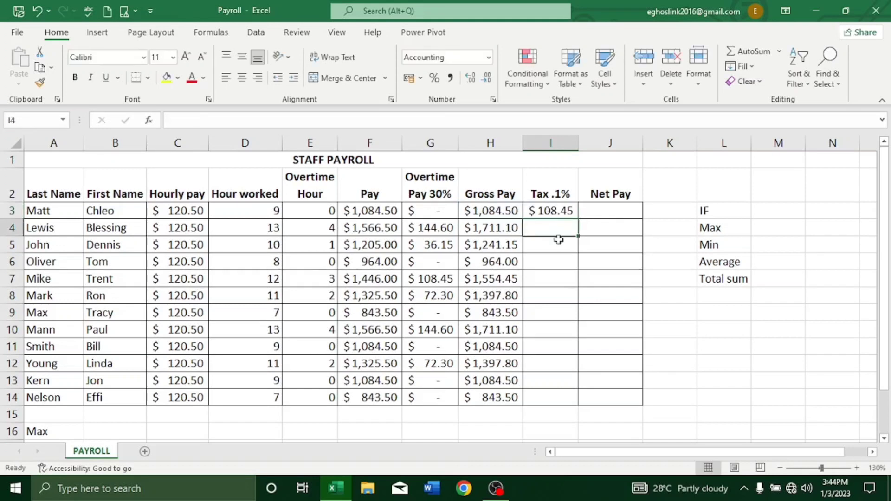
{"action": "left_click", "coordinate": [556, 211]}
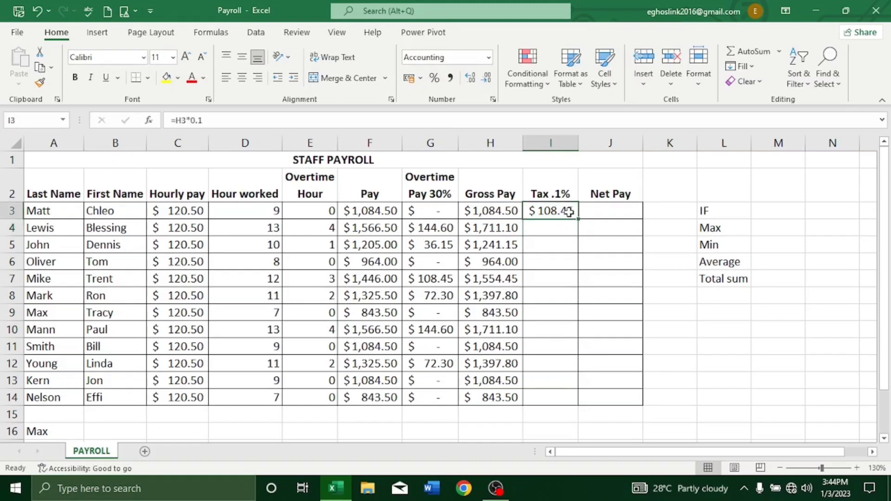
{"action": "left_click_drag", "start_coordinate": [578, 220], "coordinate": [578, 219]}
{"action": "double_click", "coordinate": [579, 220]}
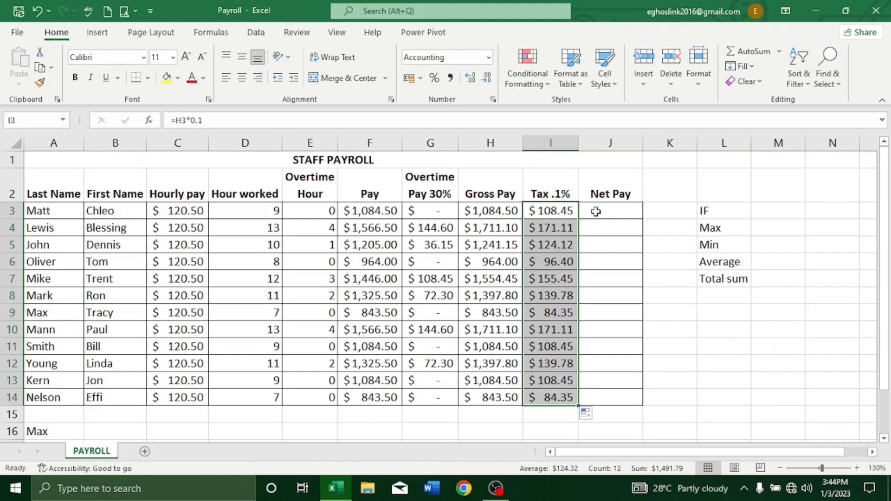
Calculate Net Pay in J3 as gross pay minus tax (=H3-I3) and fill the formula down to J14.
{"action": "left_click", "coordinate": [595, 211]}
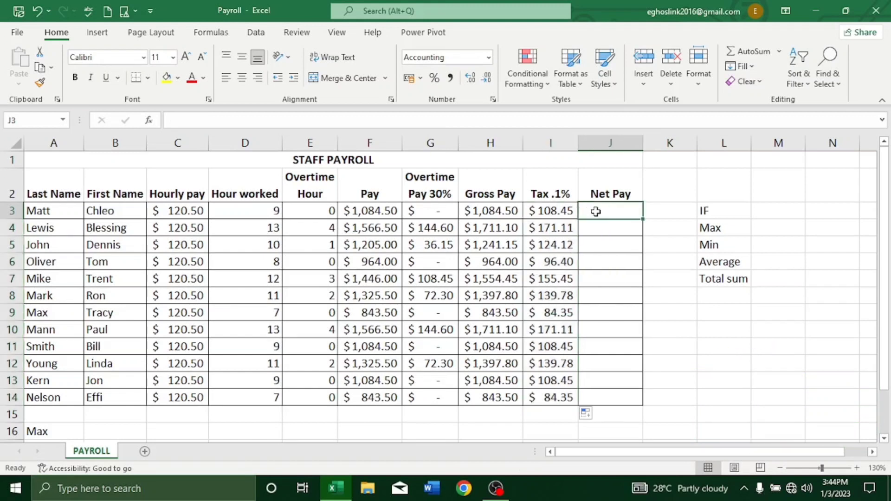
{"action": "type", "text": "="}
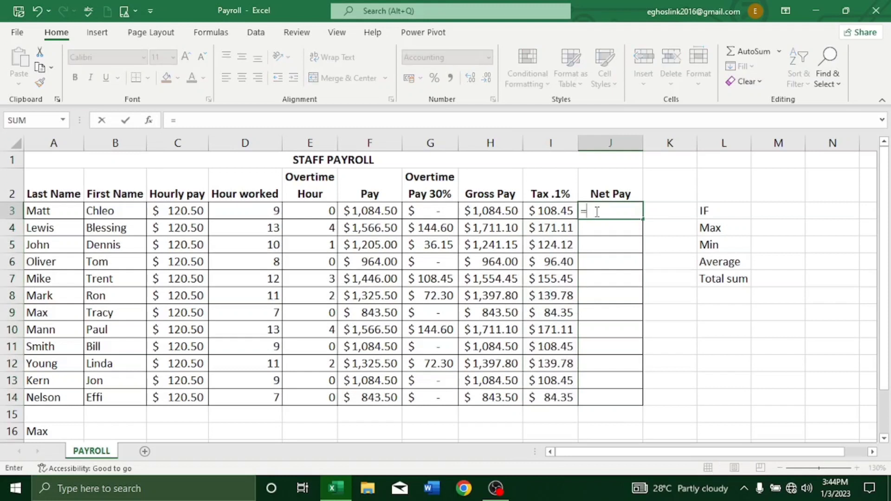
{"action": "left_click", "coordinate": [477, 212]}
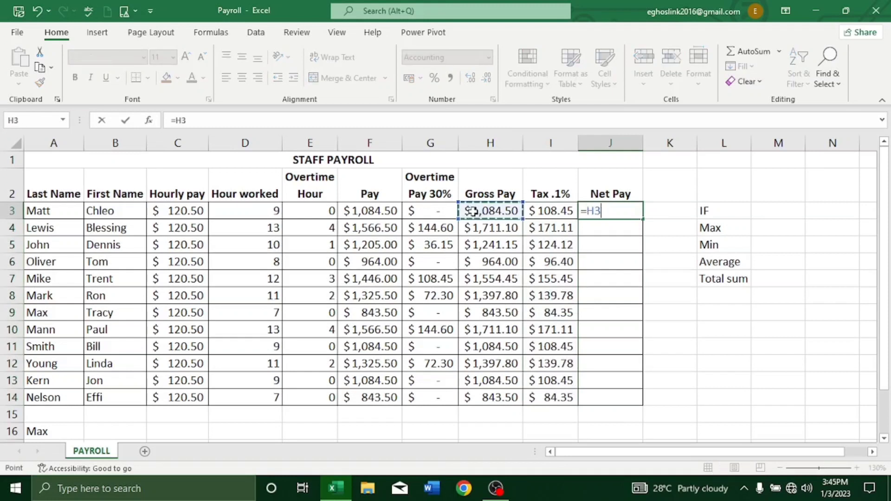
{"action": "type", "text": "-"}
{"action": "left_click", "coordinate": [548, 212]}
{"action": "key", "text": "Return"}
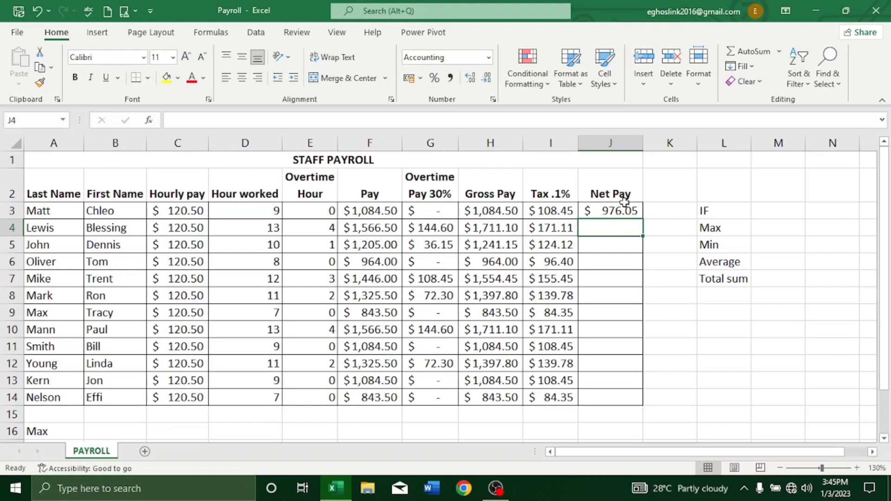
{"action": "left_click", "coordinate": [623, 212]}
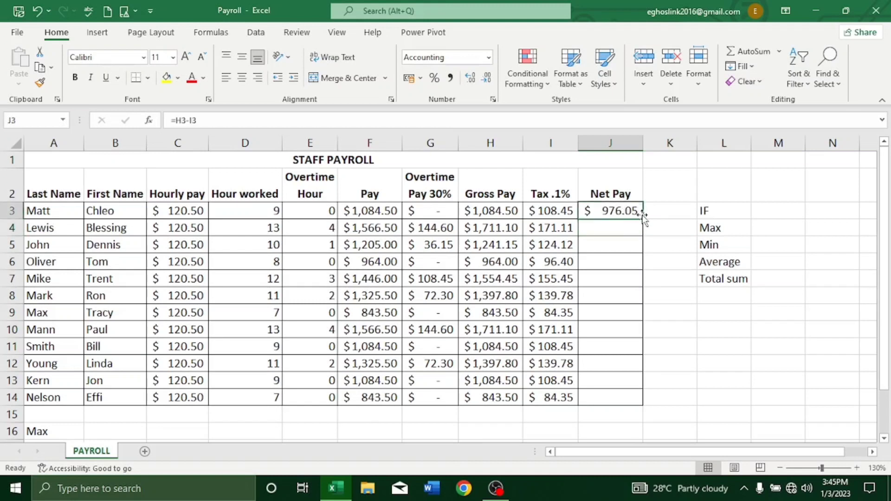
{"action": "double_click", "coordinate": [643, 218]}
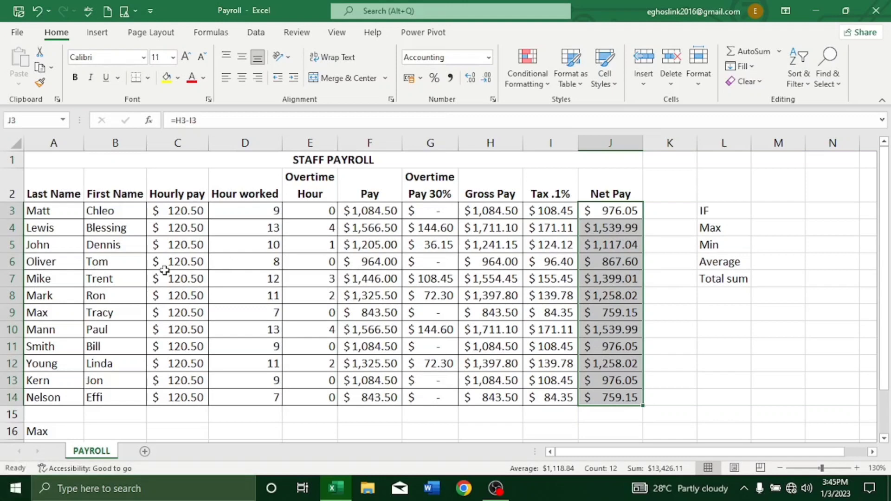
Calculate the maximum hourly pay in C16 with =MAX(C3:C14) and fill the formula across the Max row to J16.
{"action": "scroll", "coordinate": [139, 279], "scroll_direction": "down", "scroll_amount": 2}
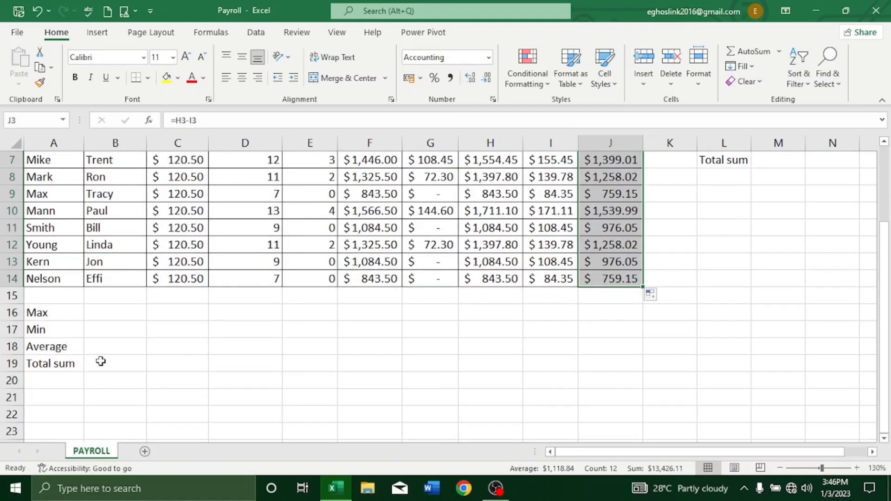
{"action": "left_click", "coordinate": [178, 311]}
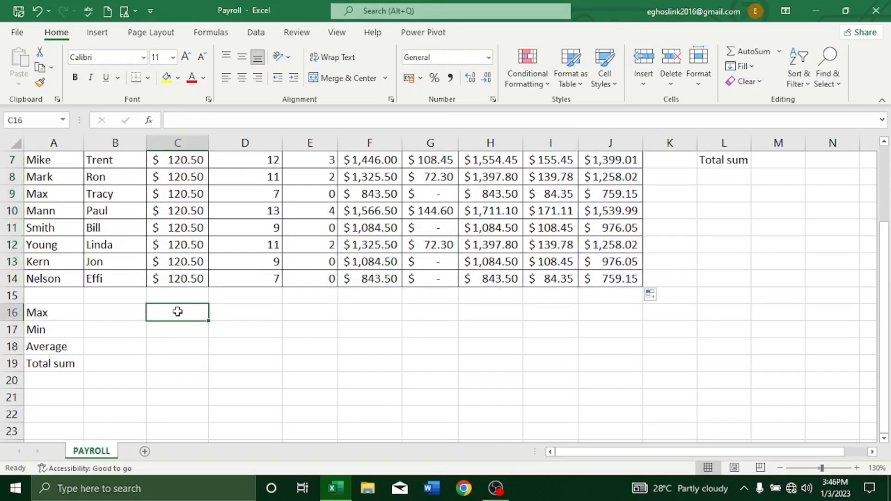
{"action": "type", "text": "="}
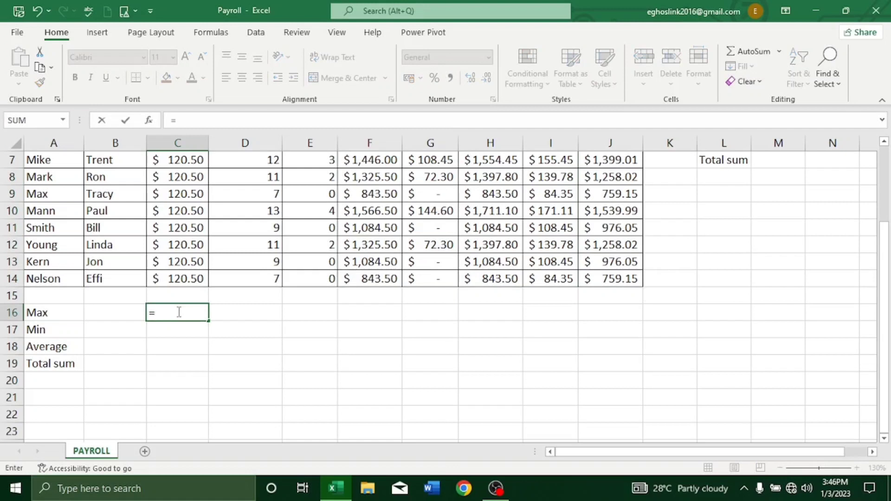
{"action": "type", "text": "m"}
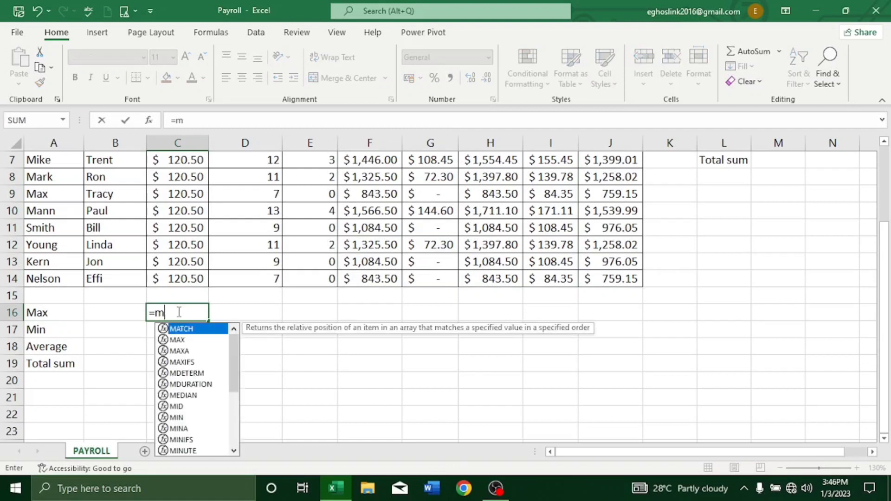
{"action": "type", "text": "a"}
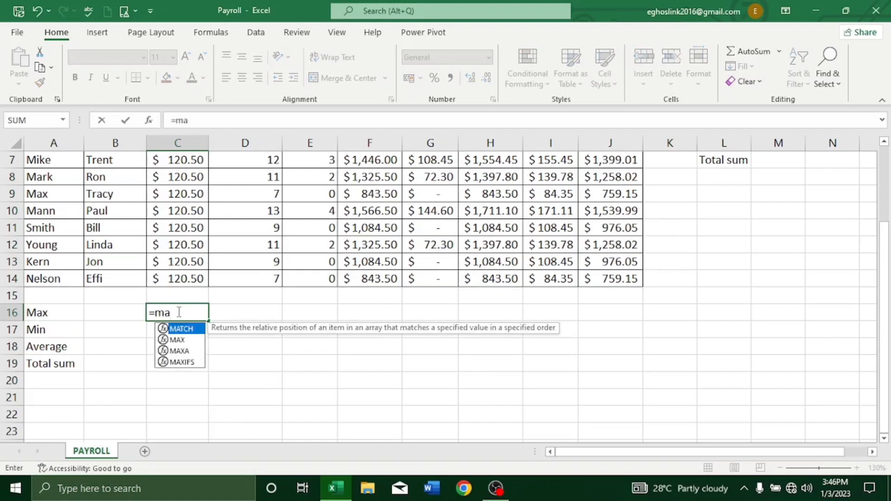
{"action": "double_click", "coordinate": [181, 339]}
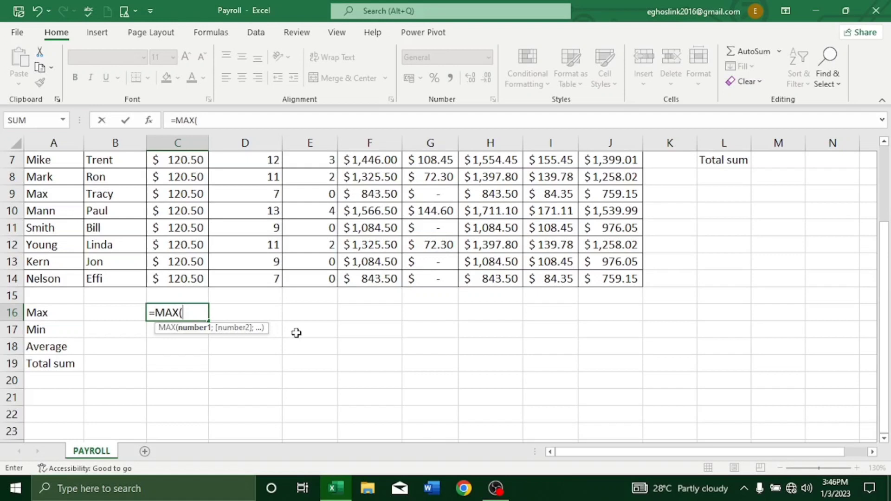
{"action": "left_click", "coordinate": [178, 279]}
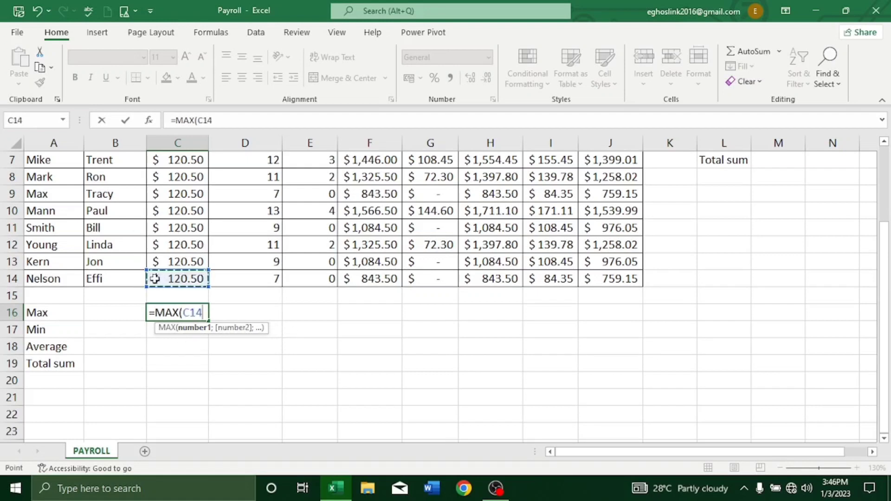
{"action": "left_click_drag", "start_coordinate": [153, 279], "coordinate": [183, 212]}
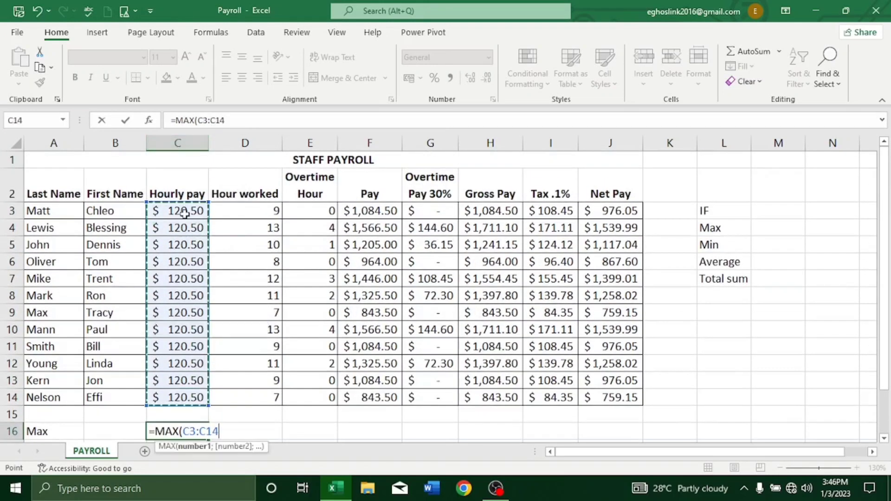
{"action": "key", "text": "Return"}
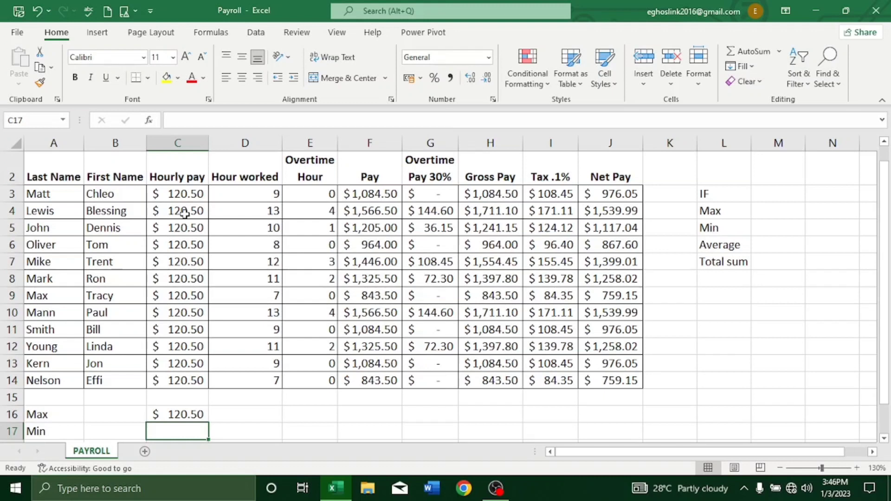
{"action": "left_click", "coordinate": [170, 412]}
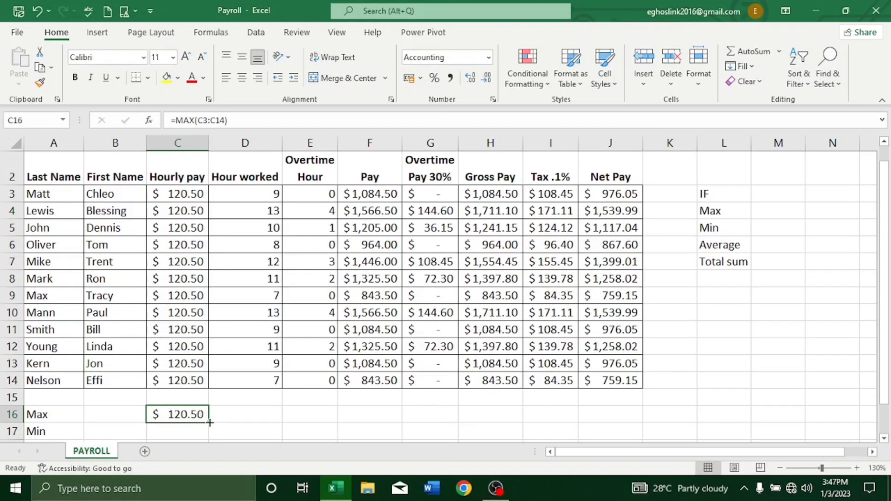
{"action": "left_click_drag", "start_coordinate": [210, 422], "coordinate": [611, 405]}
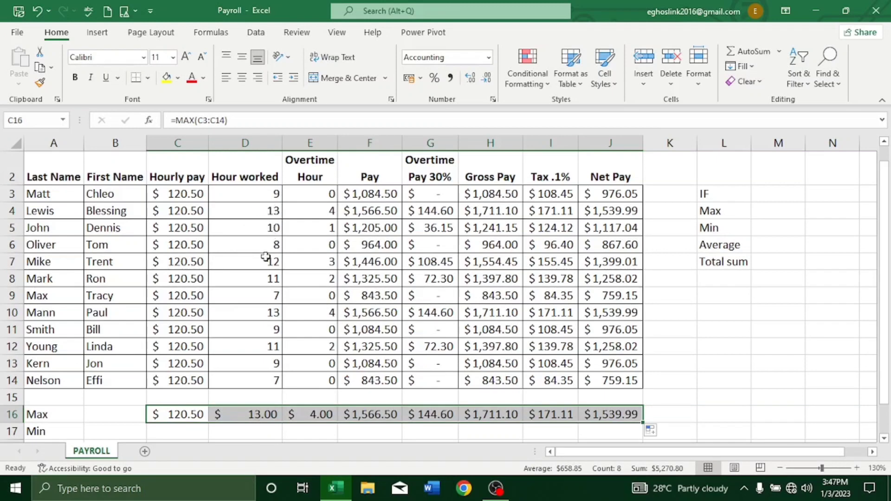
Remove both decimal places from the Max values for hours worked (D16) and overtime hours (E16).
{"action": "left_click", "coordinate": [266, 414]}
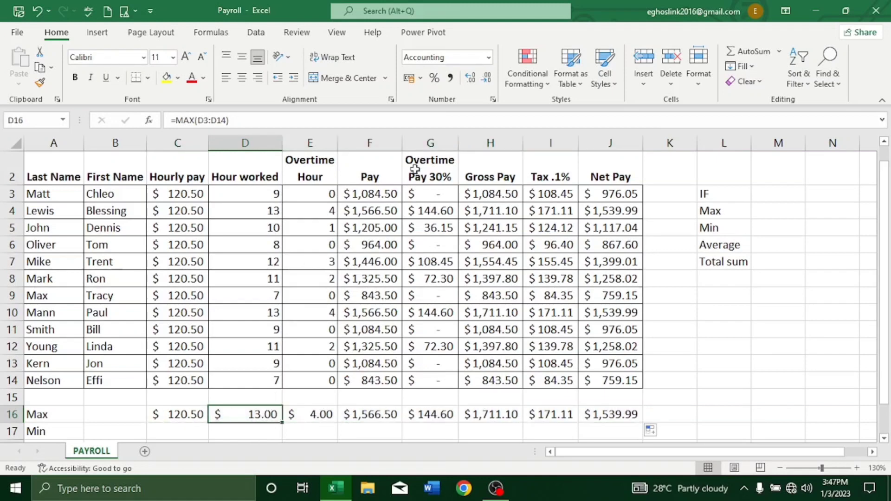
{"action": "left_click", "coordinate": [486, 79]}
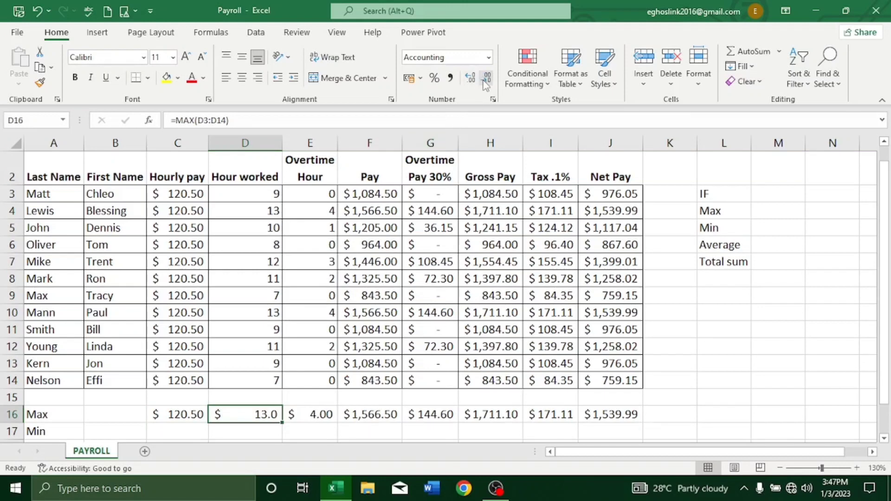
{"action": "left_click", "coordinate": [485, 79]}
{"action": "left_click", "coordinate": [325, 414]}
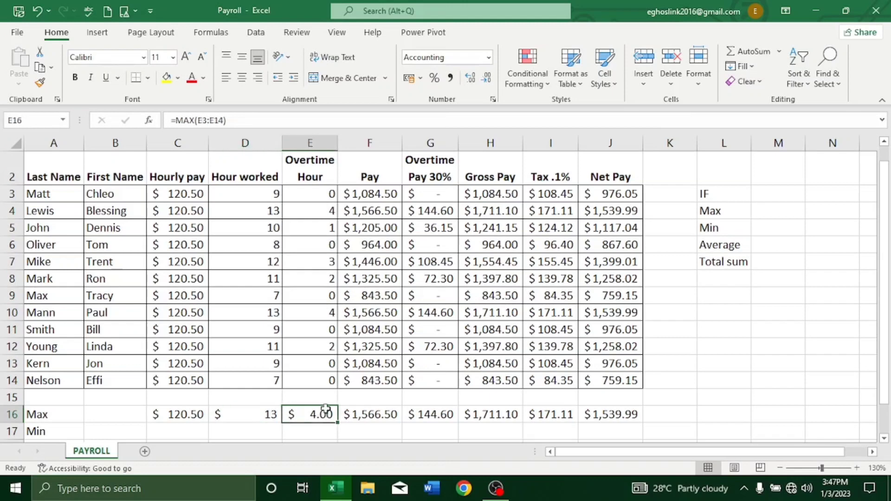
{"action": "left_click", "coordinate": [485, 80]}
{"action": "left_click", "coordinate": [485, 80]}
{"action": "left_click", "coordinate": [597, 312]}
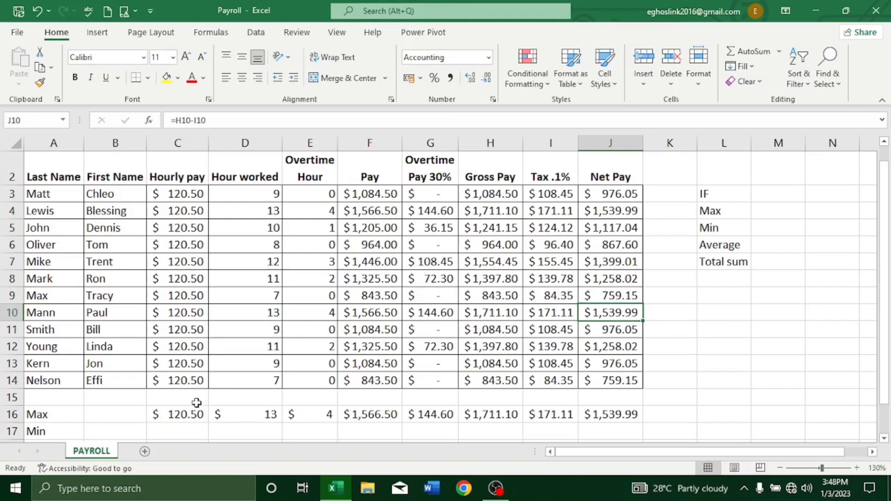
Calculate the minimum hourly pay in C17 with =MIN(C3:C14) and fill the formula across the Min row to J17.
{"action": "right_click", "coordinate": [197, 403]}
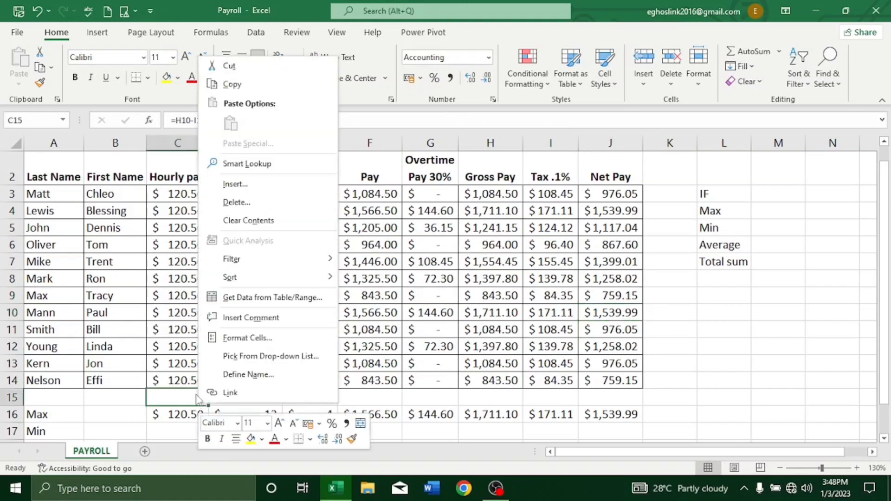
{"action": "left_click", "coordinate": [182, 432]}
{"action": "scroll", "coordinate": [178, 426], "scroll_direction": "down", "scroll_amount": 1}
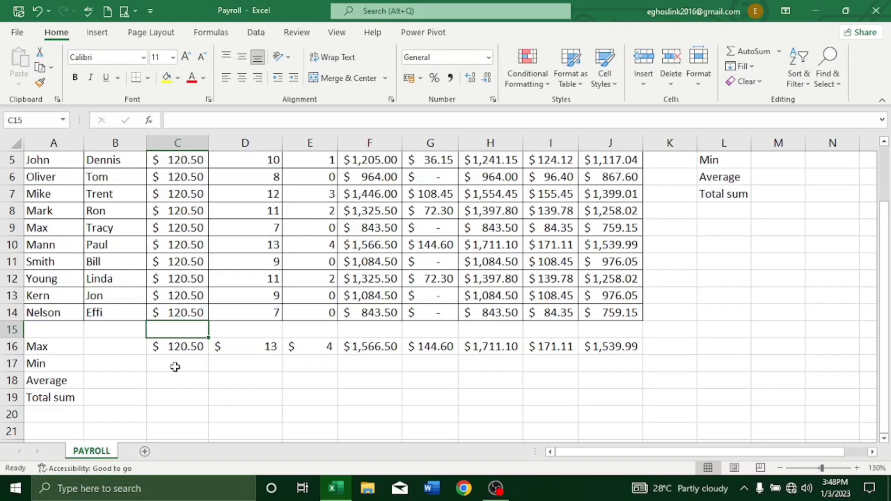
{"action": "left_click", "coordinate": [174, 367]}
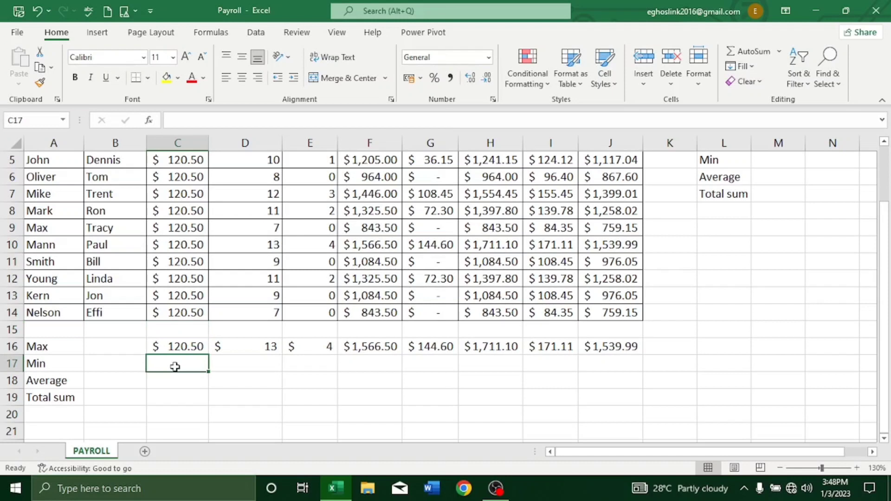
{"action": "type", "text": "=mi"}
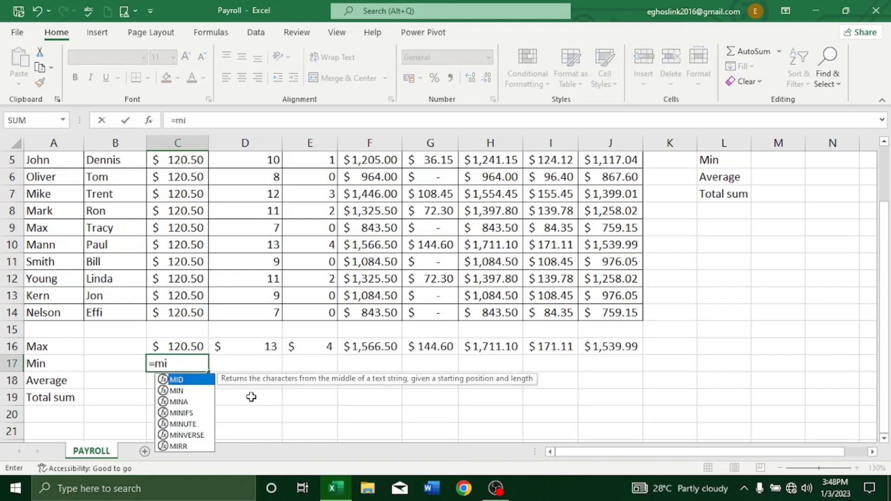
{"action": "double_click", "coordinate": [179, 392]}
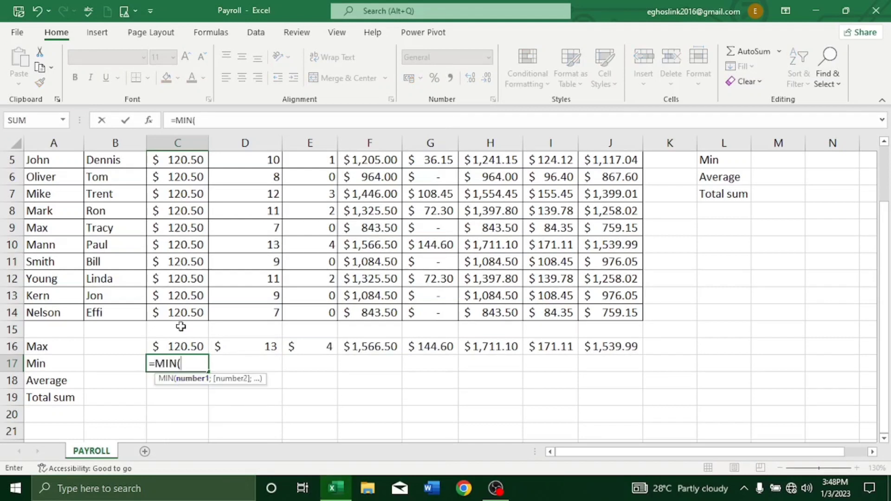
{"action": "left_click", "coordinate": [181, 313]}
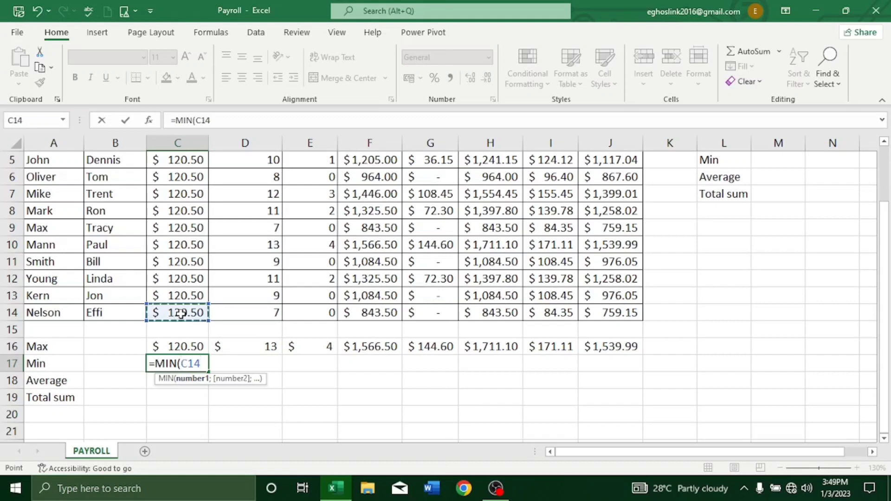
{"action": "left_click_drag", "start_coordinate": [181, 313], "coordinate": [185, 210]}
{"action": "key", "text": "Return"}
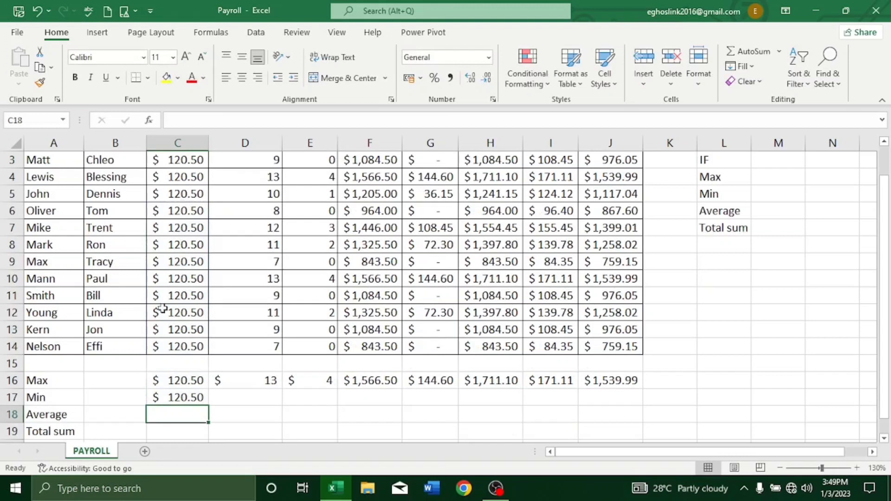
{"action": "left_click", "coordinate": [180, 398]}
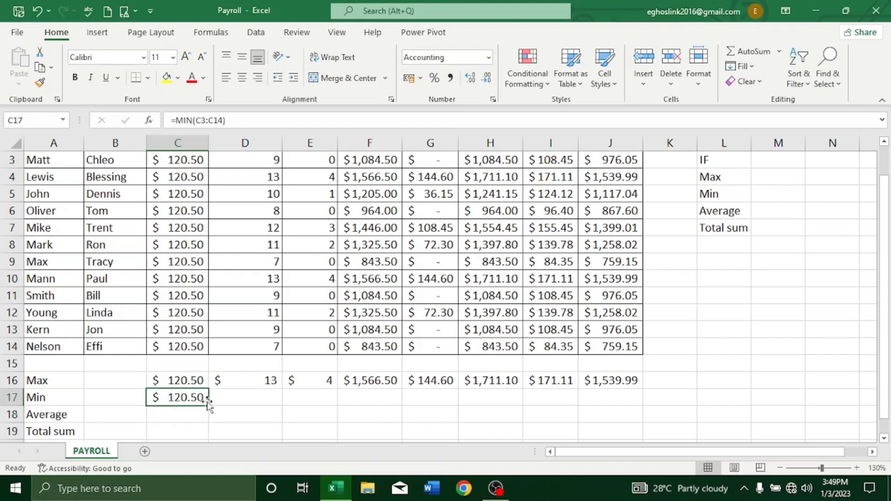
{"action": "left_click_drag", "start_coordinate": [208, 404], "coordinate": [623, 384]}
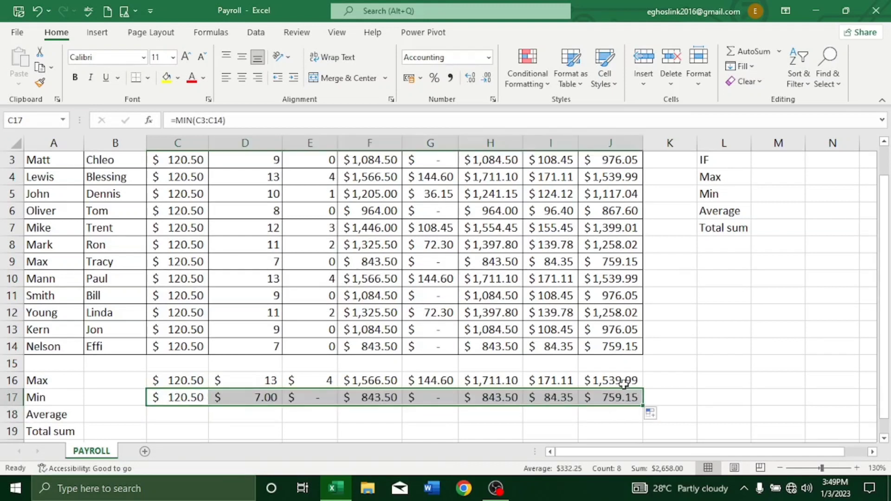
Apply the General number format to the Max and Min values for hours worked (D16:D17) and overtime hours (E16:E17).
{"action": "left_click", "coordinate": [251, 395]}
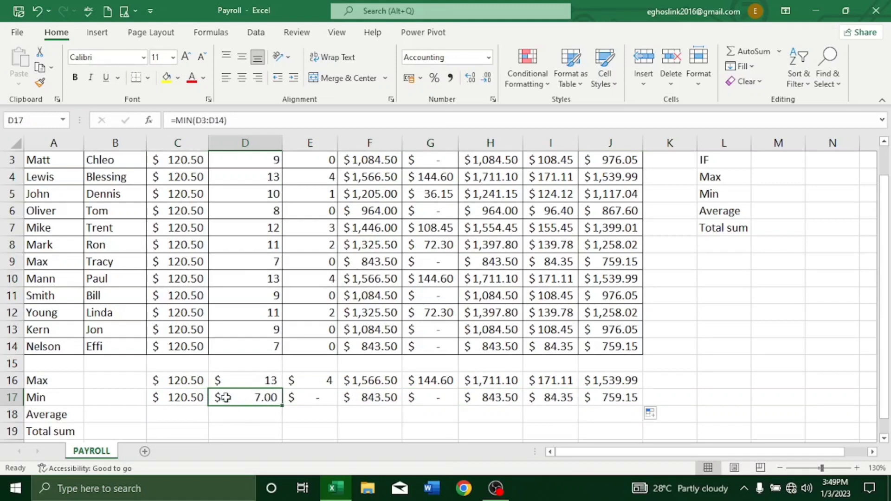
{"action": "left_click", "coordinate": [249, 382]}
{"action": "left_click_drag", "start_coordinate": [250, 386], "coordinate": [253, 398]}
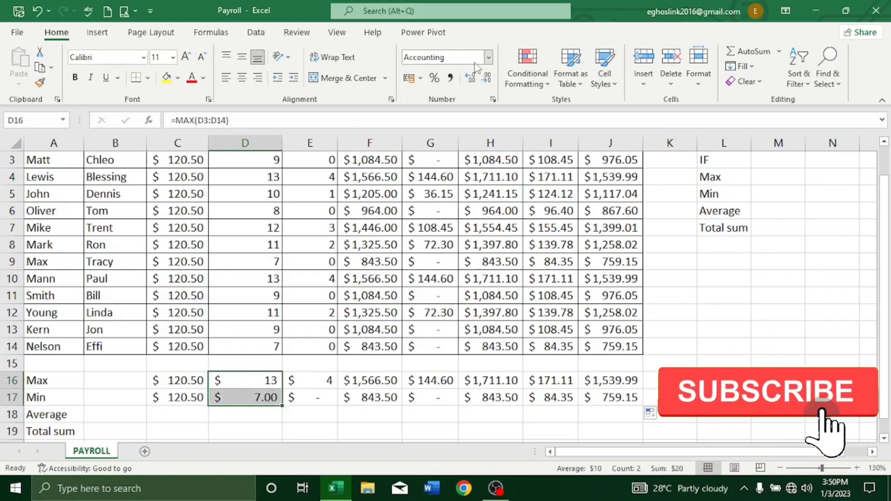
{"action": "left_click", "coordinate": [489, 58]}
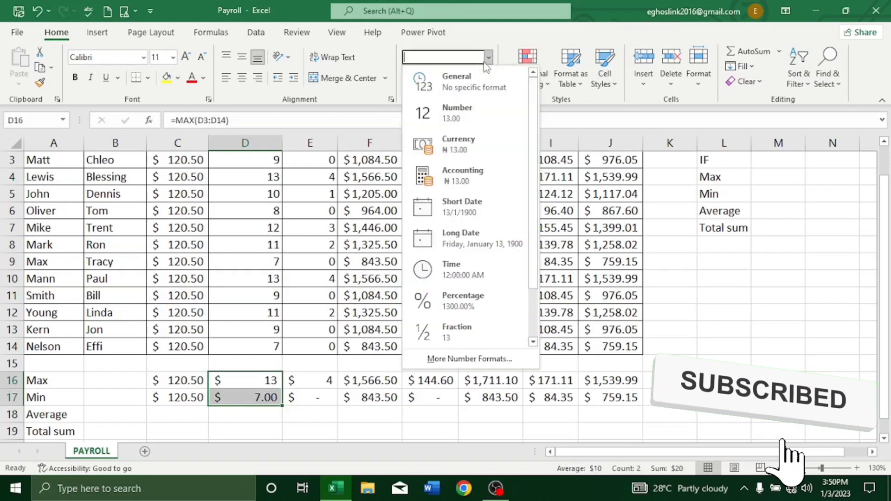
{"action": "left_click", "coordinate": [457, 77]}
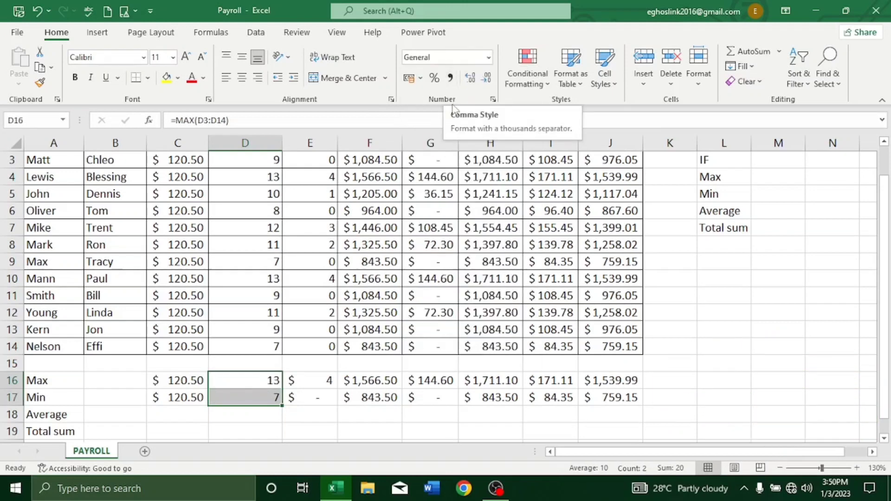
{"action": "left_click", "coordinate": [332, 414]}
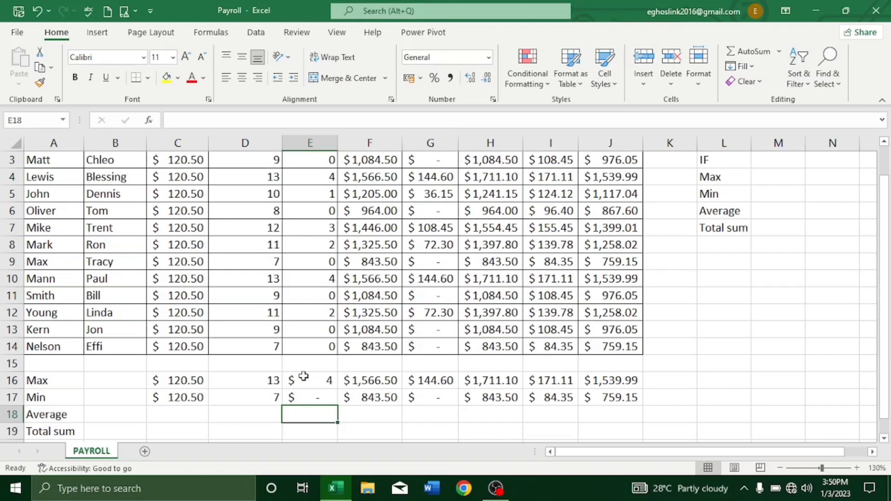
{"action": "left_click_drag", "start_coordinate": [302, 378], "coordinate": [308, 399]}
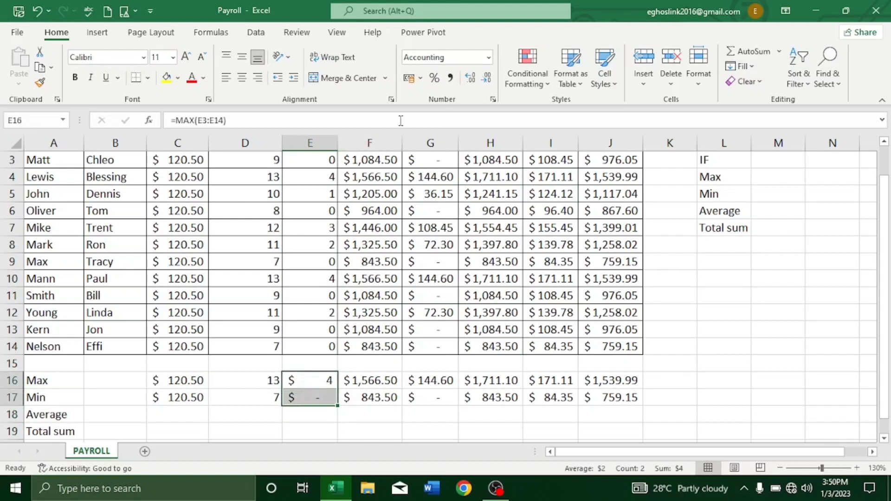
{"action": "left_click", "coordinate": [489, 58]}
{"action": "left_click", "coordinate": [470, 82]}
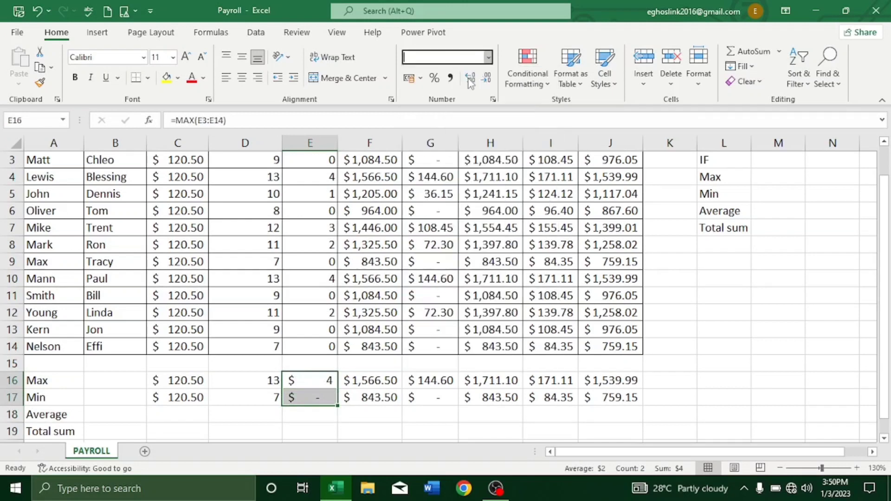
{"action": "left_click", "coordinate": [373, 417]}
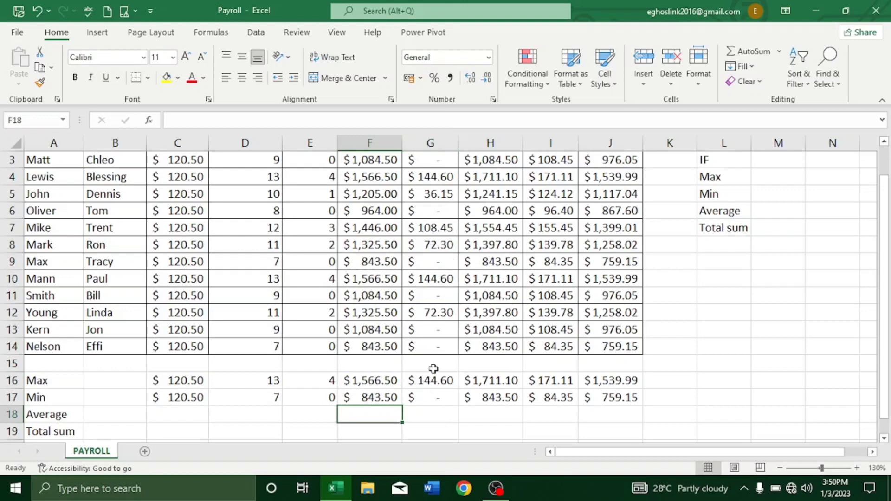
Calculate the average hourly pay in C18 with =AVERAGE(C3:C14) and fill the formula across the Average row to J18.
{"action": "scroll", "coordinate": [420, 239], "scroll_direction": "up", "scroll_amount": 2}
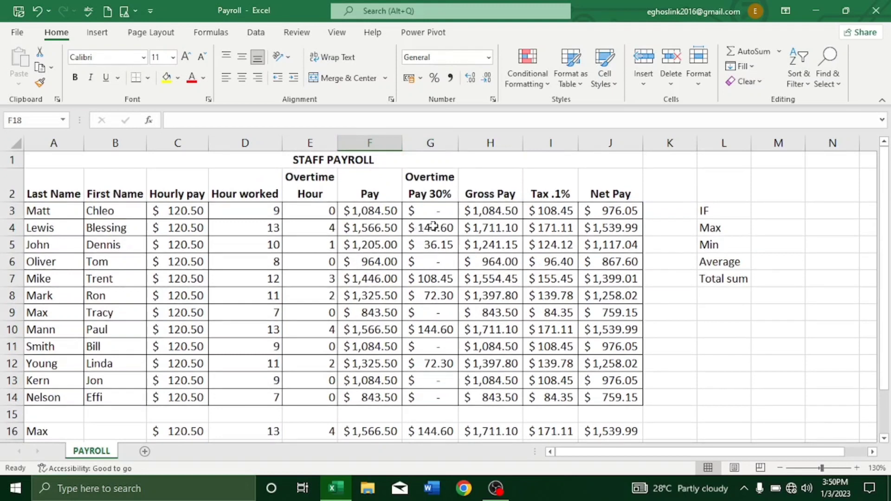
{"action": "scroll", "coordinate": [433, 225], "scroll_direction": "down", "scroll_amount": 2}
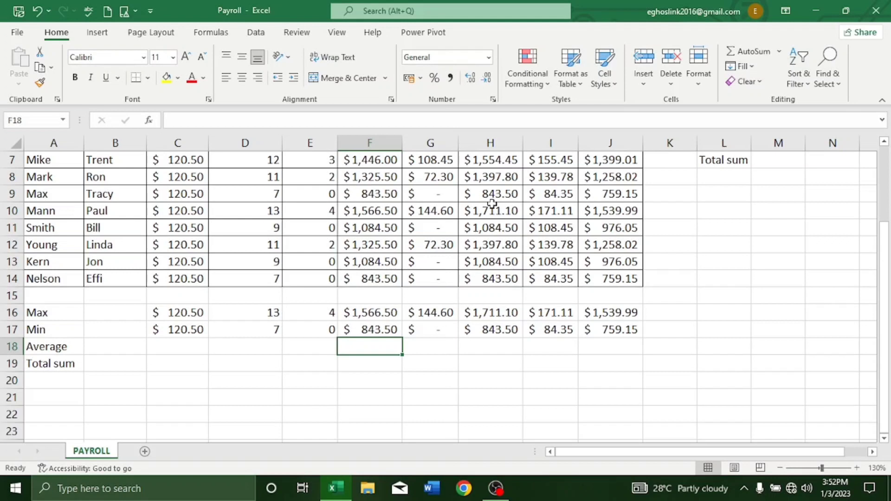
{"action": "left_click", "coordinate": [169, 347]}
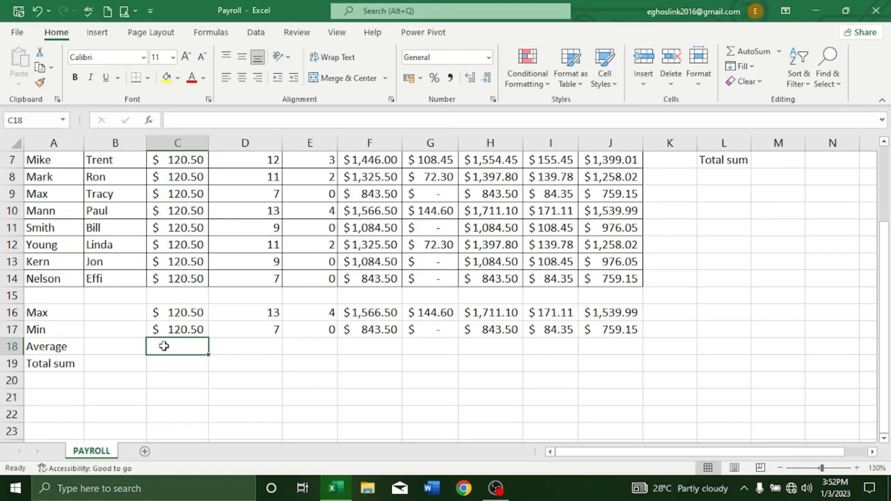
{"action": "type", "text": "="}
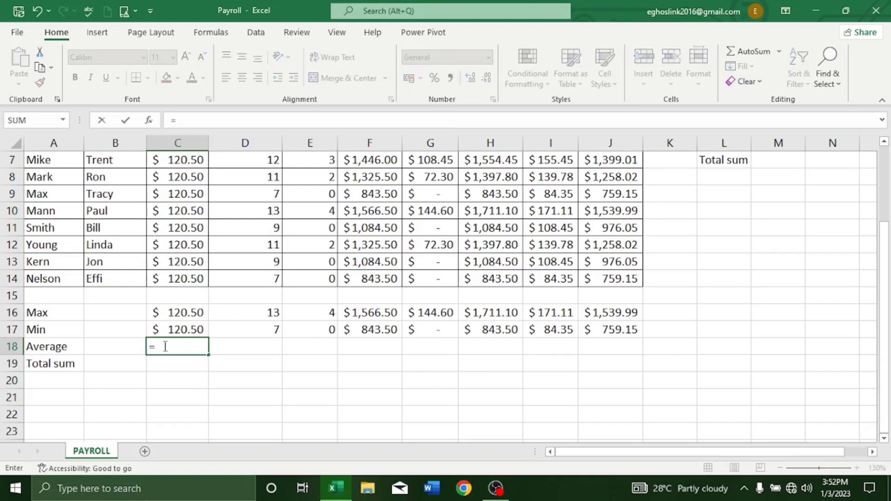
{"action": "type", "text": "av"}
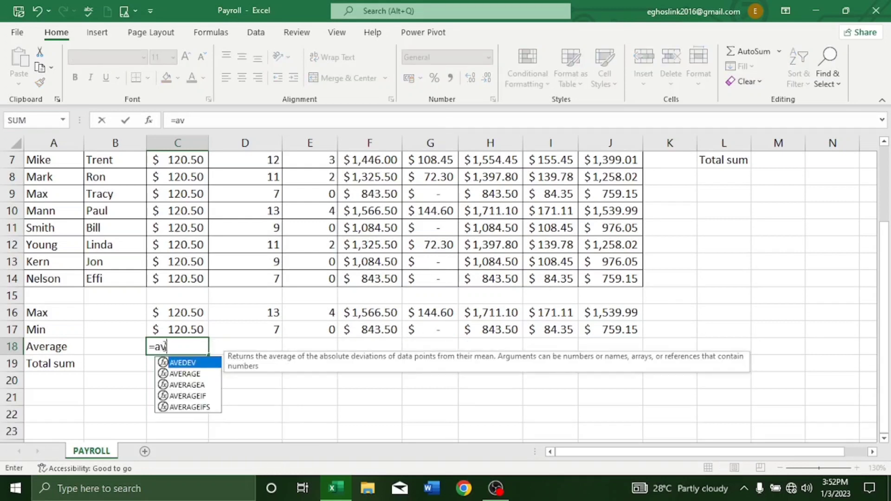
{"action": "left_click", "coordinate": [184, 374]}
{"action": "double_click", "coordinate": [185, 374]}
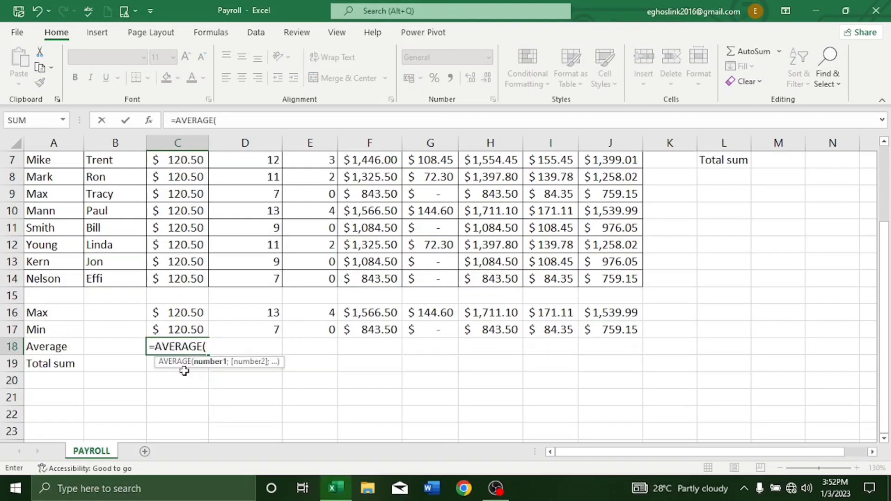
{"action": "left_click", "coordinate": [179, 277]}
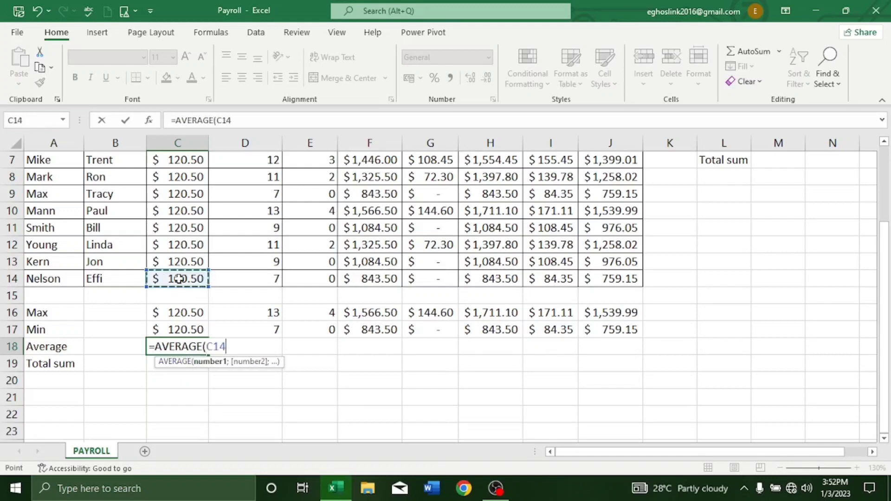
{"action": "left_click_drag", "start_coordinate": [179, 278], "coordinate": [175, 211]}
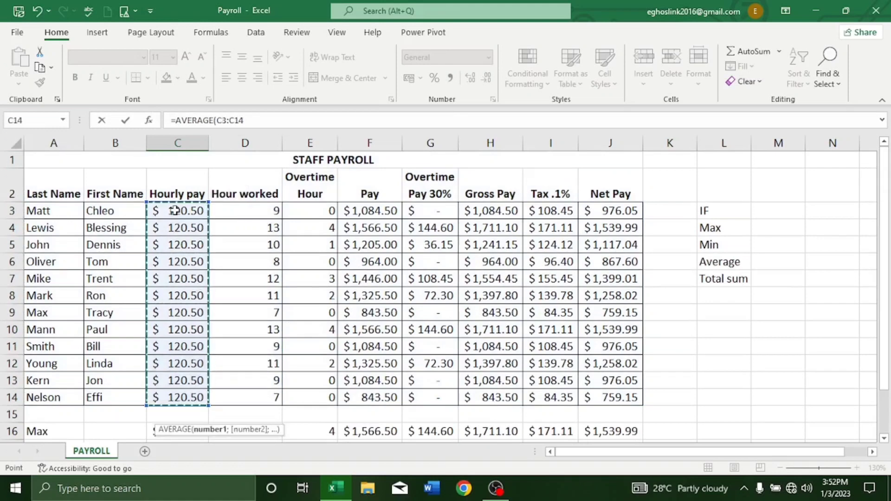
{"action": "key", "text": "Return"}
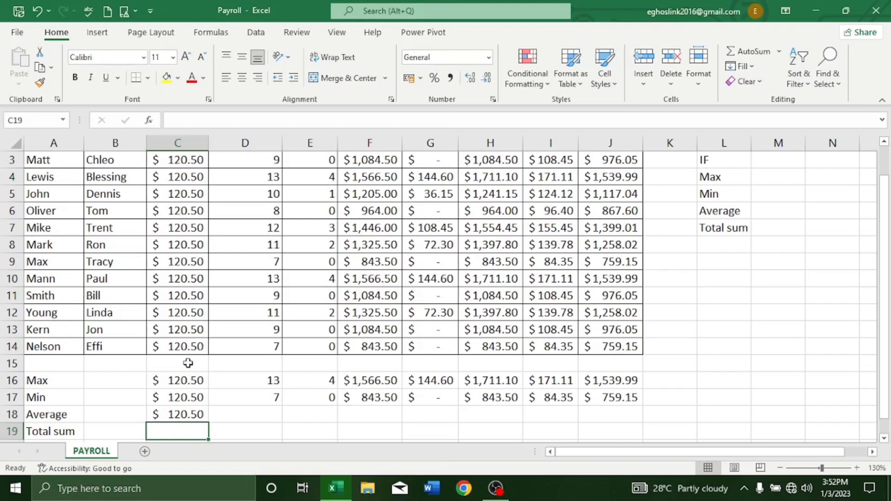
{"action": "left_click", "coordinate": [196, 414]}
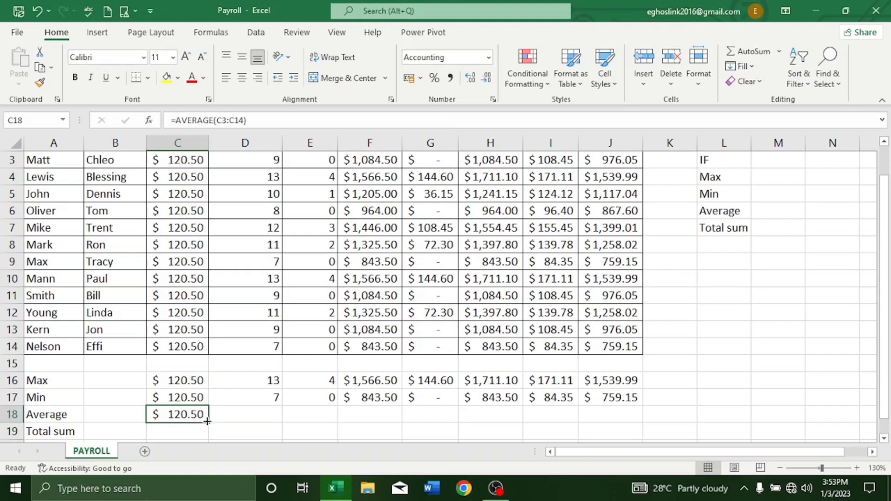
{"action": "left_click_drag", "start_coordinate": [208, 422], "coordinate": [610, 397]}
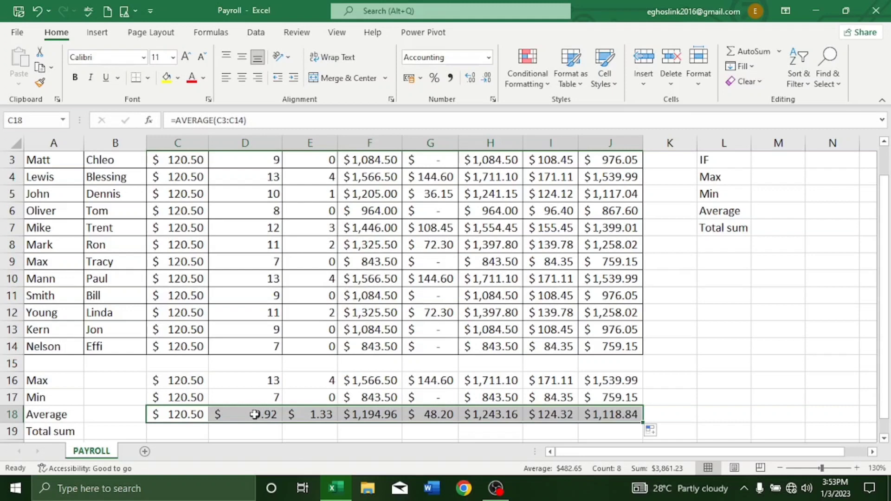
Apply the General number format to the average hours worked and overtime hours (D18:E18), then reduce them to two decimal places.
{"action": "left_click", "coordinate": [257, 415]}
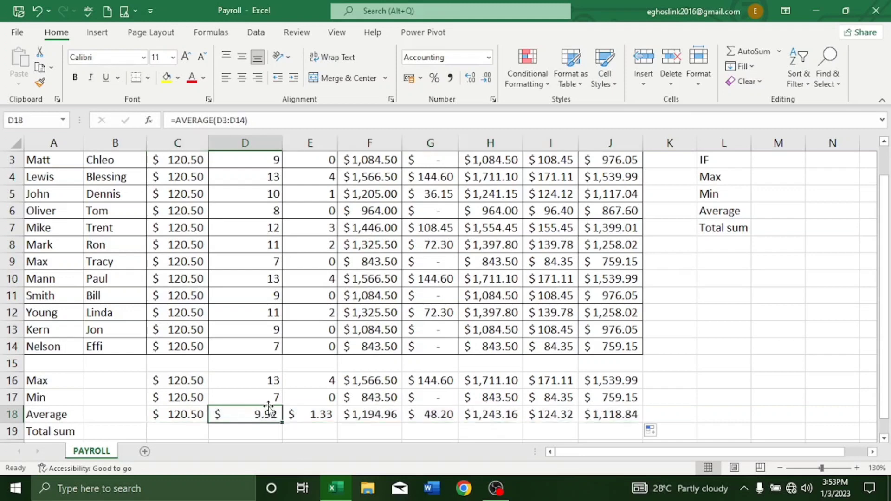
{"action": "left_click_drag", "start_coordinate": [256, 413], "coordinate": [294, 414]}
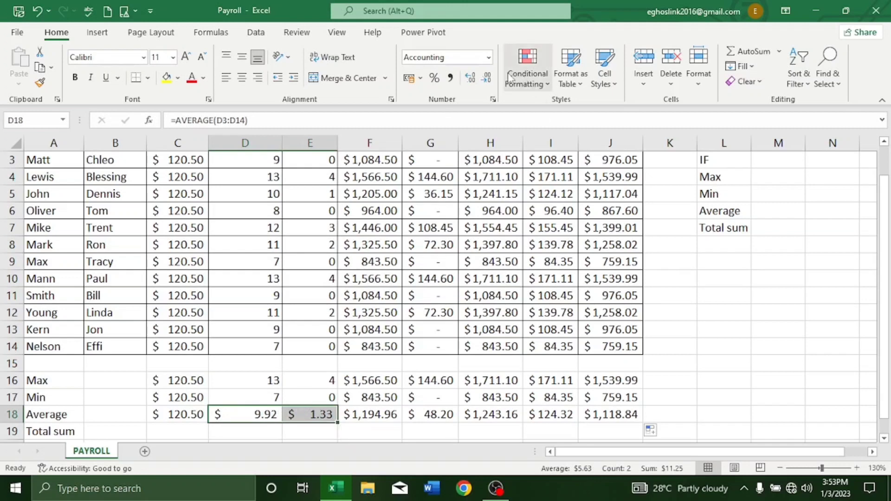
{"action": "left_click", "coordinate": [489, 57]}
{"action": "left_click", "coordinate": [429, 76]}
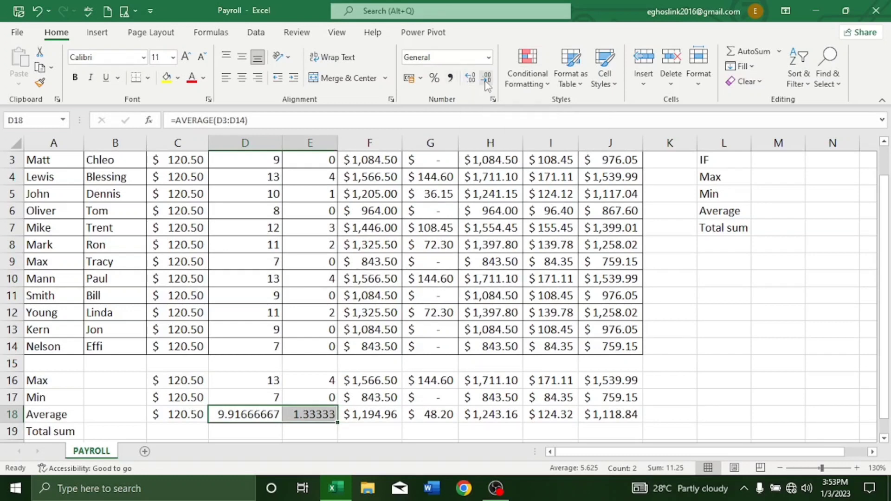
{"action": "left_click", "coordinate": [486, 79]}
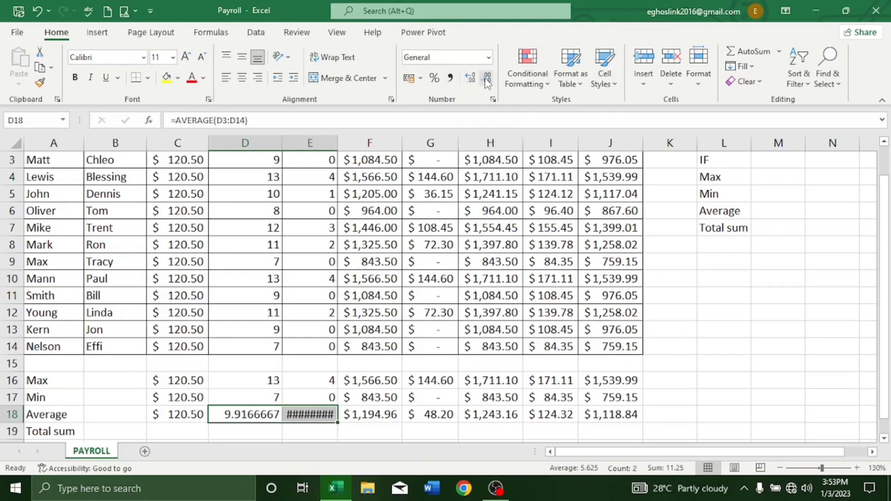
{"action": "left_click", "coordinate": [485, 79]}
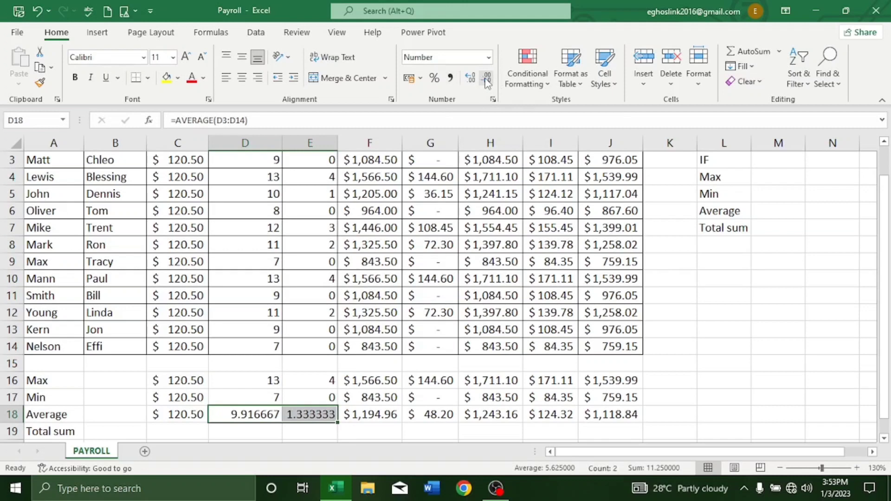
{"action": "left_click", "coordinate": [486, 79]}
{"action": "left_click", "coordinate": [486, 79]}
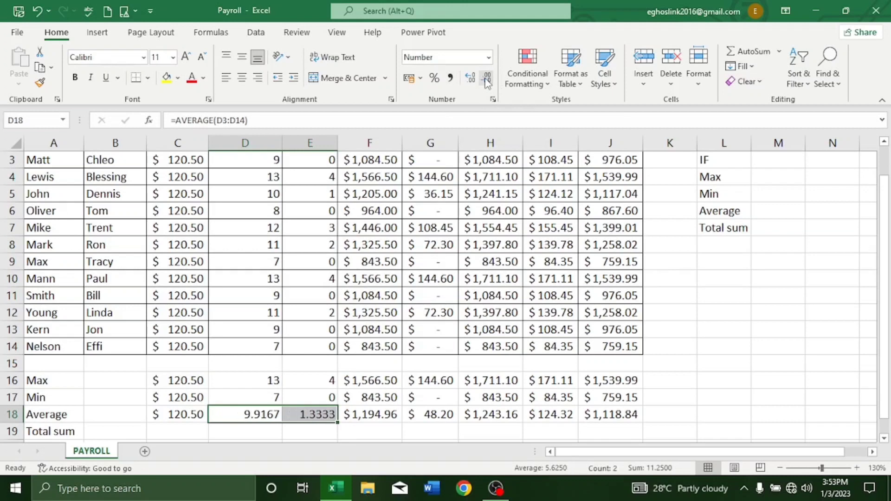
{"action": "left_click", "coordinate": [486, 79]}
{"action": "left_click", "coordinate": [486, 79]}
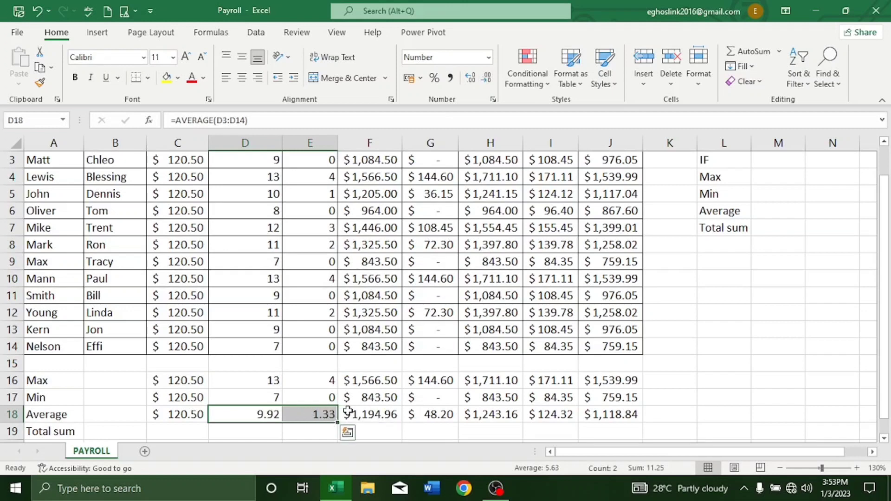
Calculate the total hourly pay in C19 with =SUM(C3:C14) and autofit the width of column C.
{"action": "left_click", "coordinate": [161, 429]}
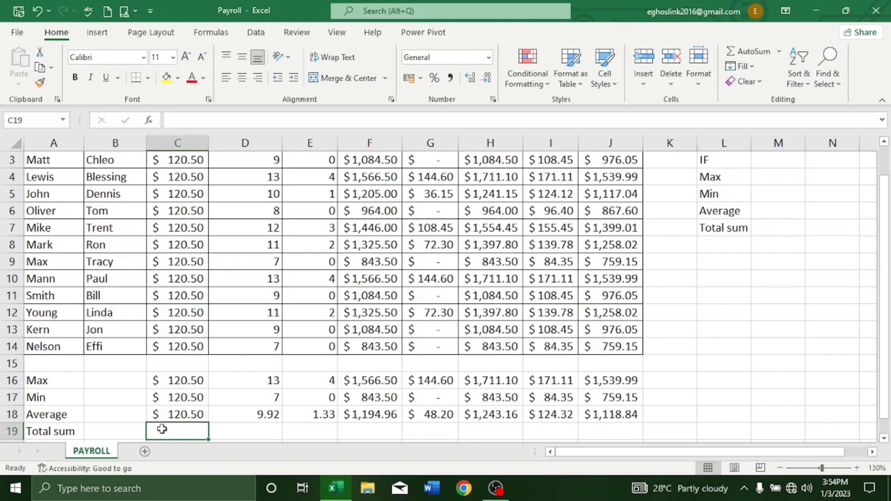
{"action": "type", "text": "="}
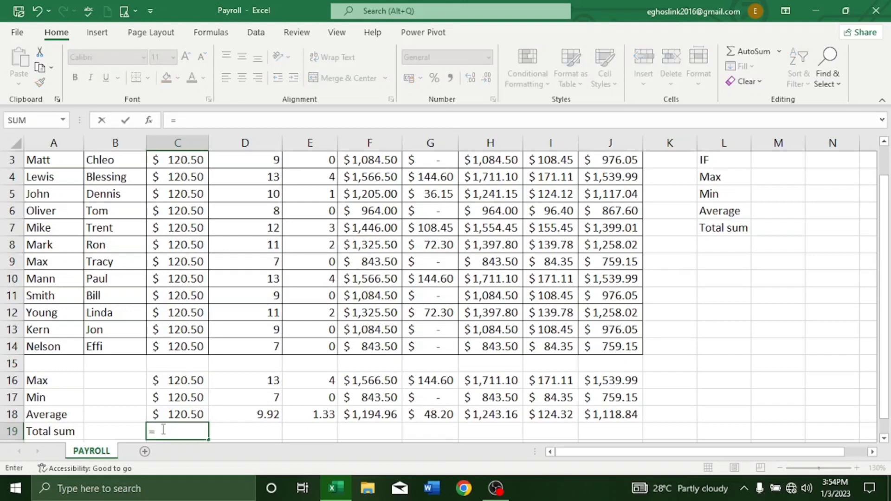
{"action": "type", "text": "su"}
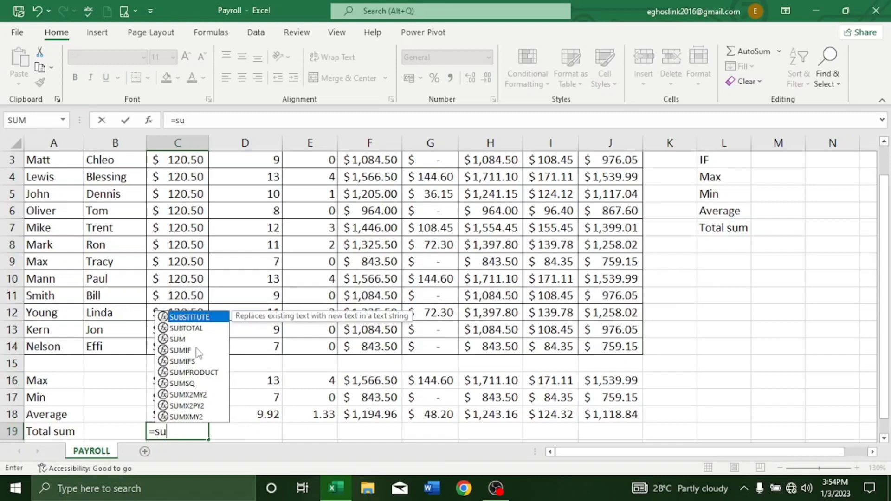
{"action": "double_click", "coordinate": [180, 340]}
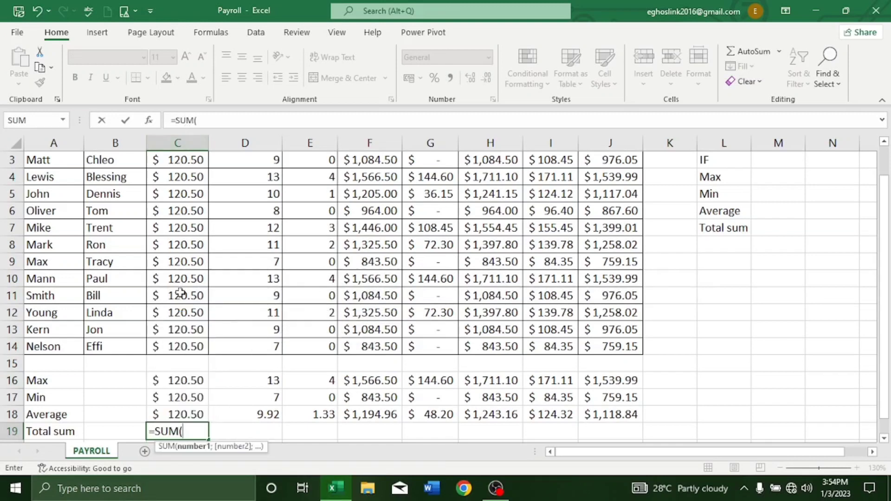
{"action": "scroll", "coordinate": [190, 334], "scroll_direction": "down", "scroll_amount": 2}
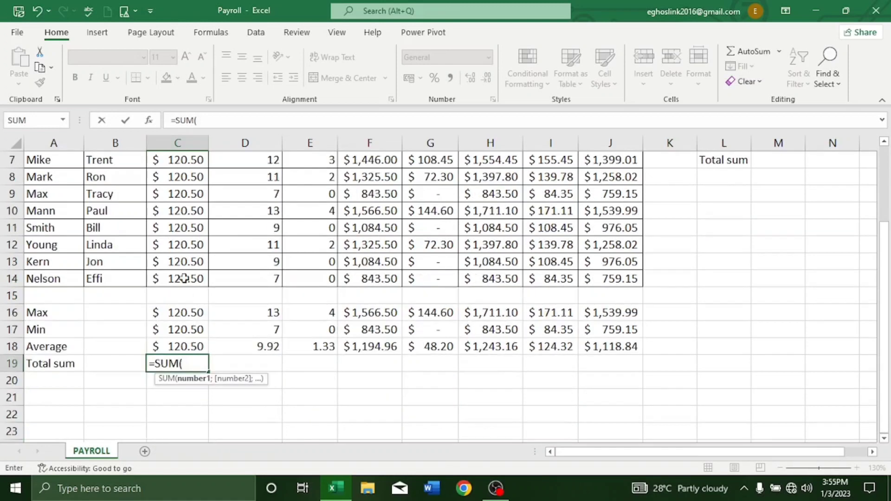
{"action": "left_click_drag", "start_coordinate": [185, 278], "coordinate": [184, 213]}
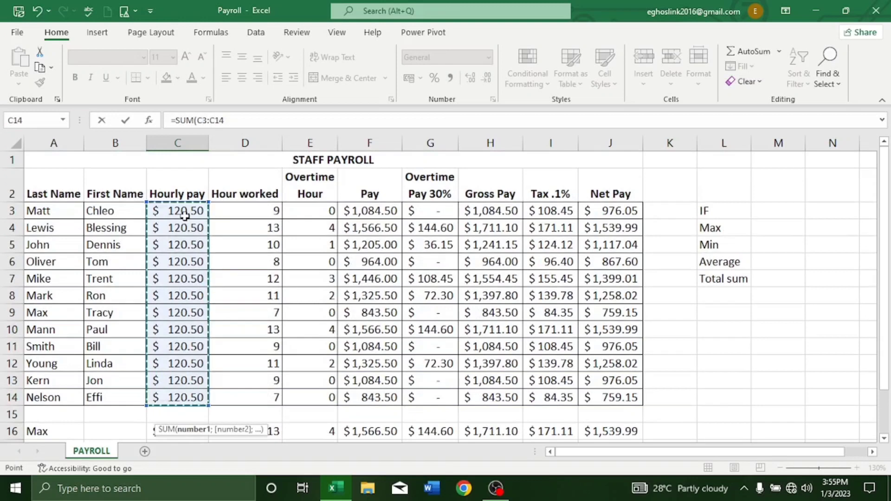
{"action": "key", "text": "Return"}
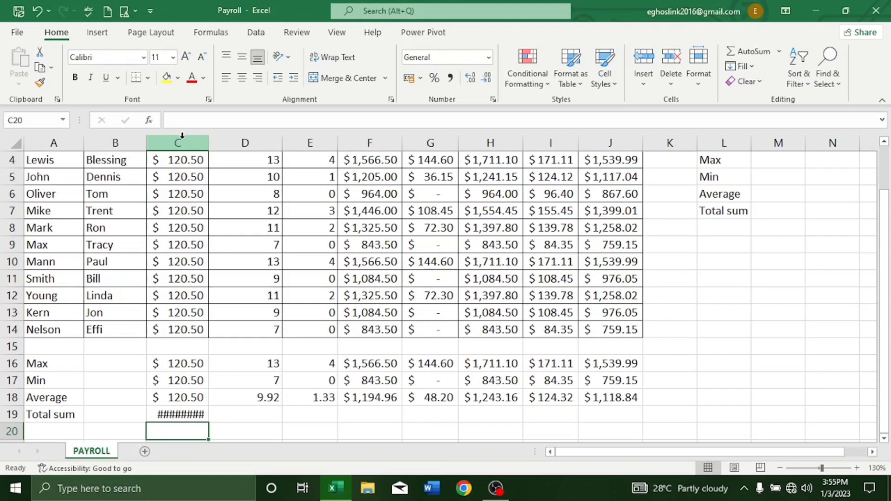
{"action": "double_click", "coordinate": [208, 140]}
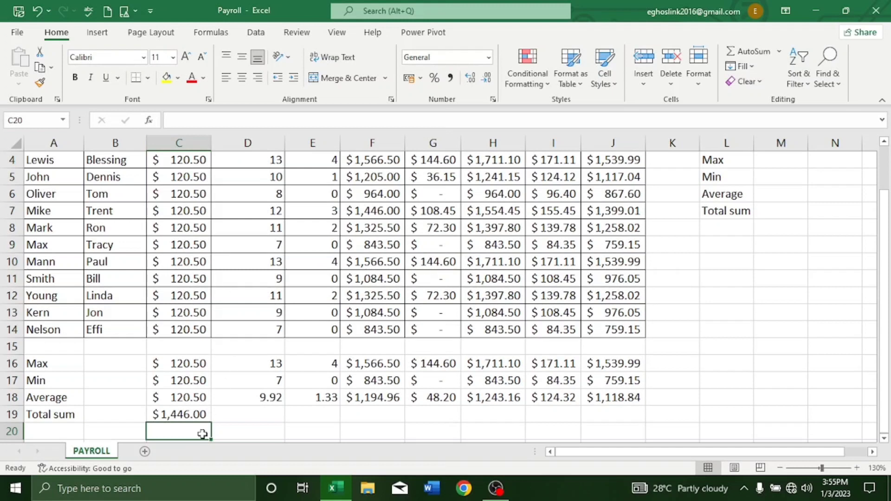
Fill the total formula from C19 across the Total sum row to J19 and autofit the widths of columns C to J.
{"action": "left_click", "coordinate": [200, 414]}
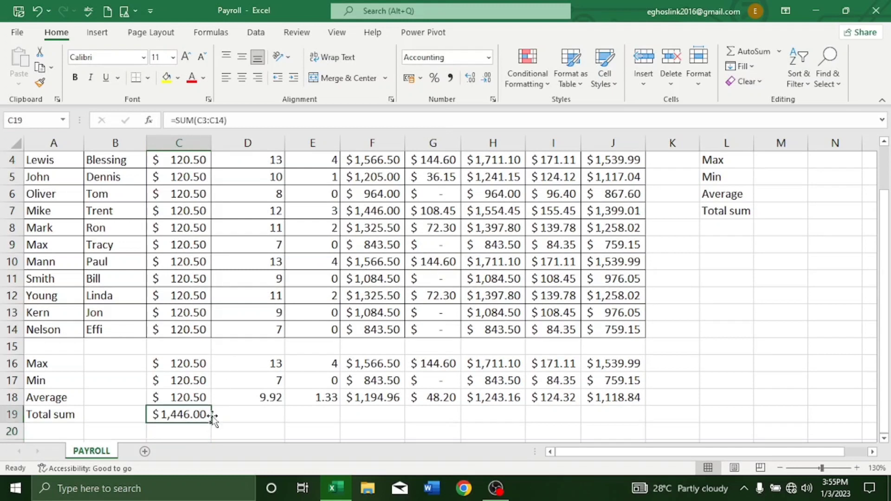
{"action": "left_click_drag", "start_coordinate": [210, 422], "coordinate": [631, 414]}
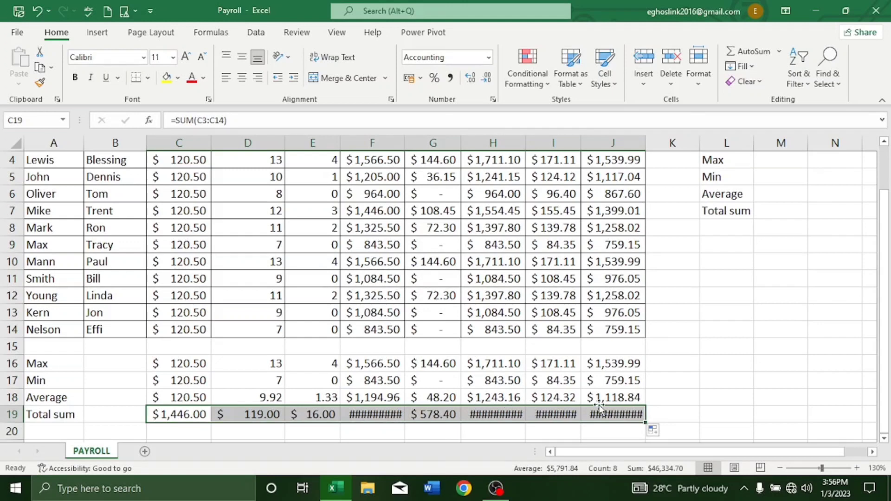
{"action": "left_click", "coordinate": [165, 140]}
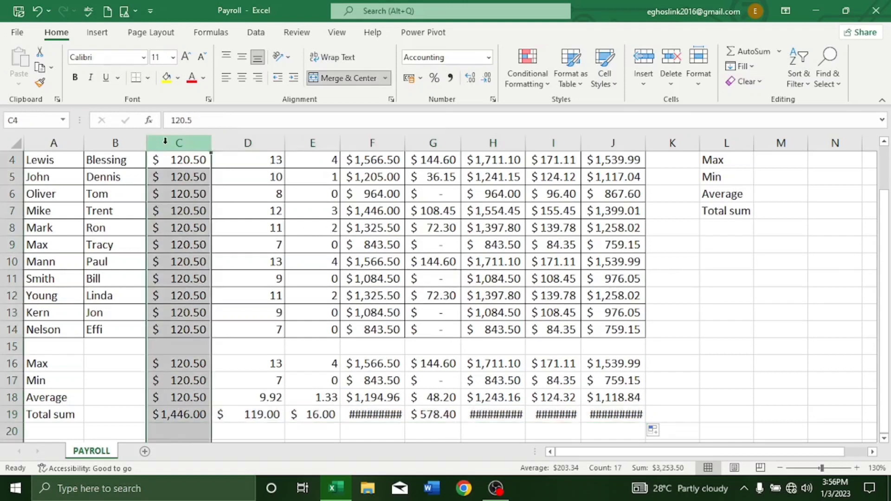
{"action": "left_click_drag", "start_coordinate": [197, 136], "coordinate": [616, 141]}
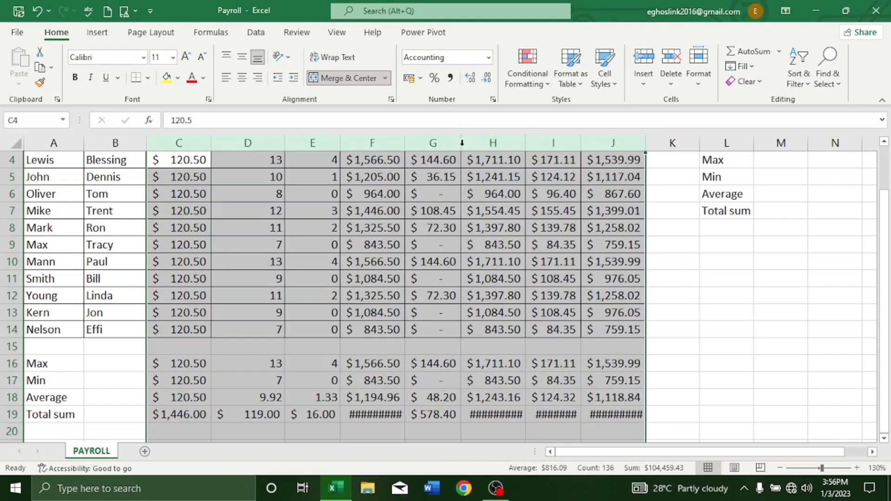
{"action": "double_click", "coordinate": [461, 145]}
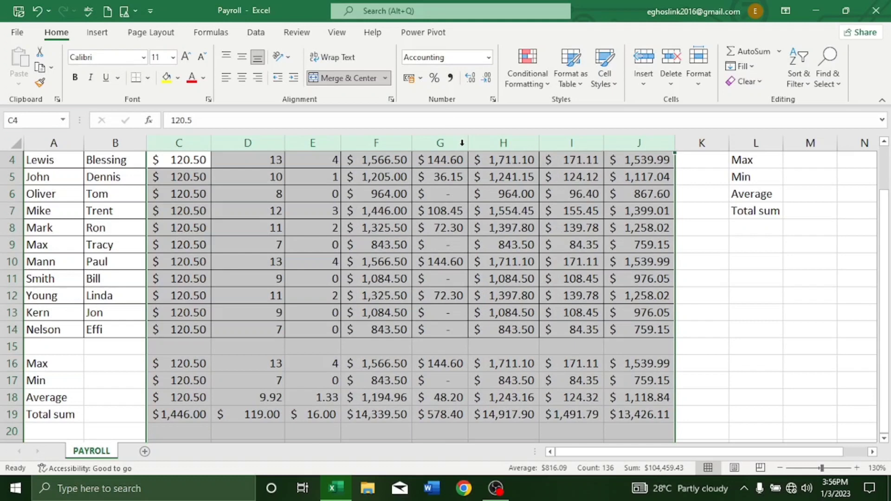
{"action": "left_click", "coordinate": [294, 241]}
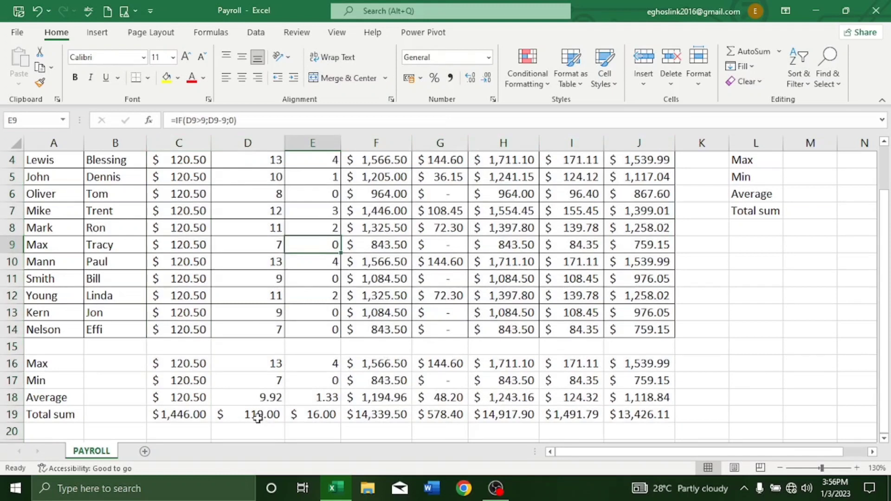
Apply the General number format to the Total sum values for hours worked and overtime hours (D19:E19).
{"action": "left_click", "coordinate": [261, 414]}
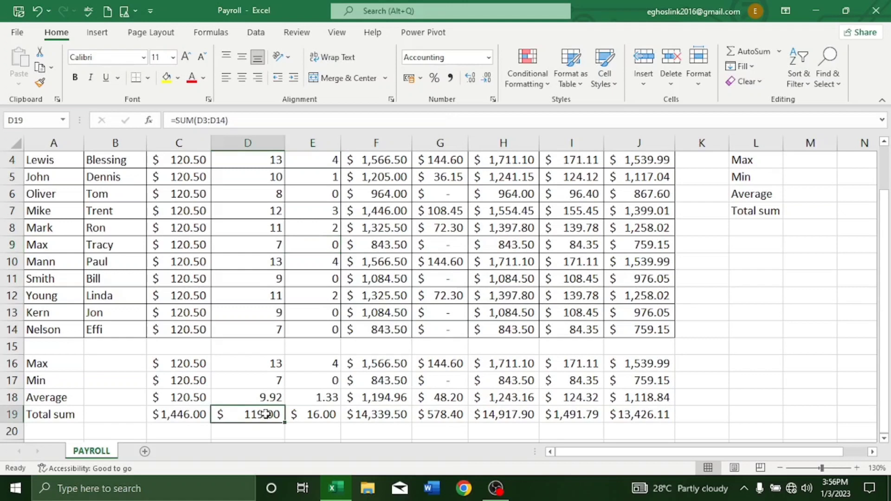
{"action": "left_click_drag", "start_coordinate": [261, 413], "coordinate": [323, 413]}
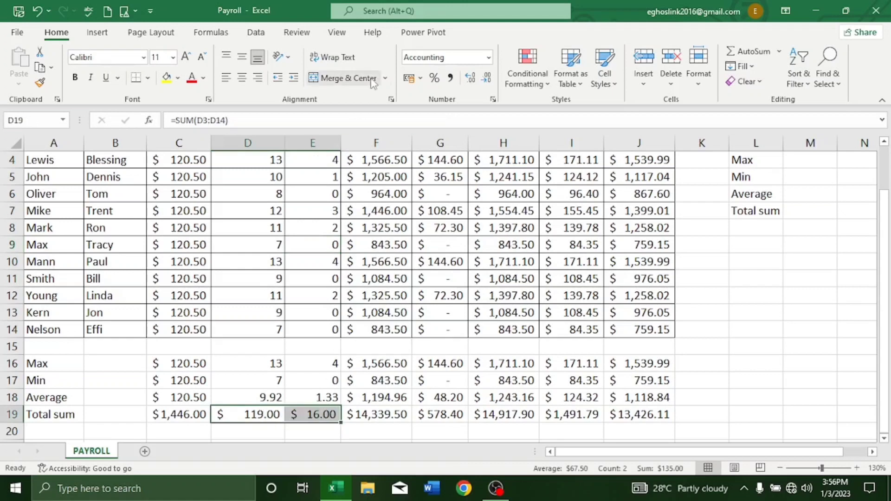
{"action": "left_click", "coordinate": [488, 58]}
{"action": "left_click", "coordinate": [474, 69]}
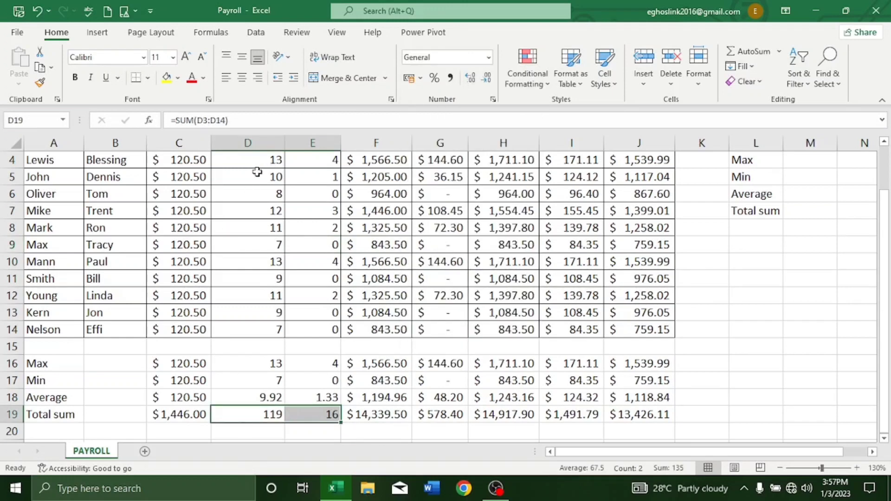
{"action": "scroll", "coordinate": [262, 163], "scroll_direction": "up", "scroll_amount": 1}
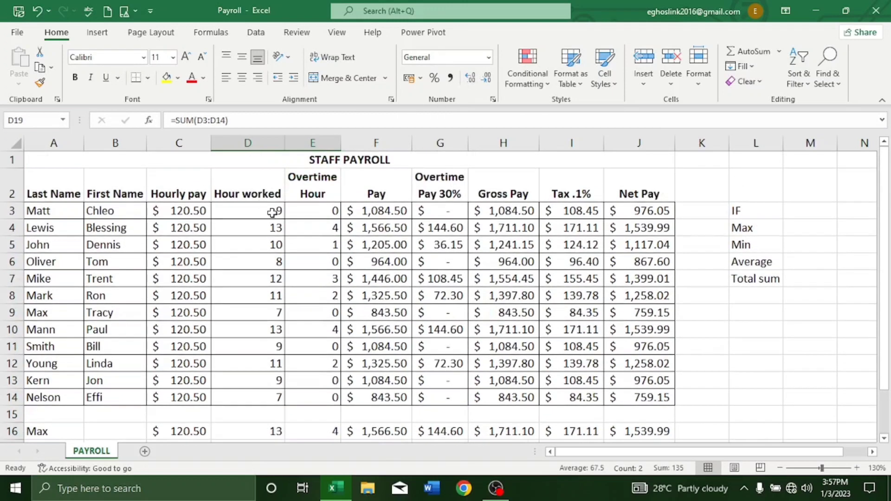
{"action": "scroll", "coordinate": [268, 229], "scroll_direction": "down", "scroll_amount": 2}
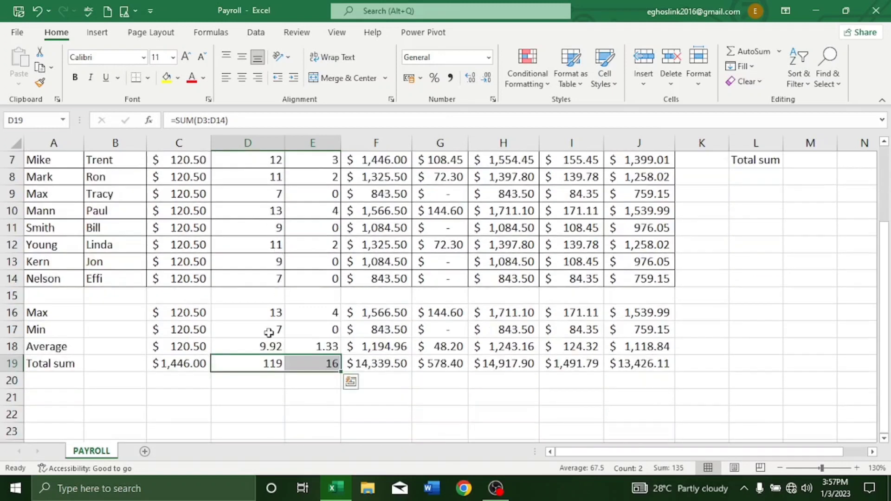
{"action": "scroll", "coordinate": [334, 192], "scroll_direction": "up", "scroll_amount": 2}
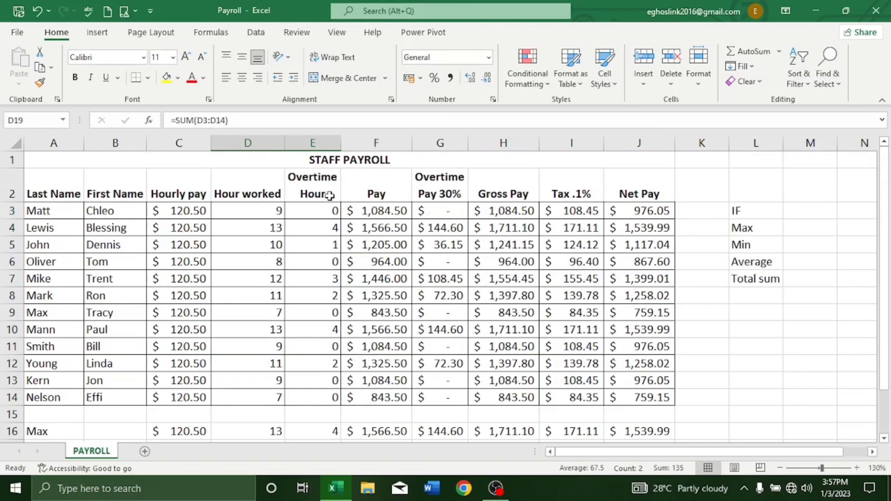
{"action": "scroll", "coordinate": [329, 194], "scroll_direction": "down", "scroll_amount": 2}
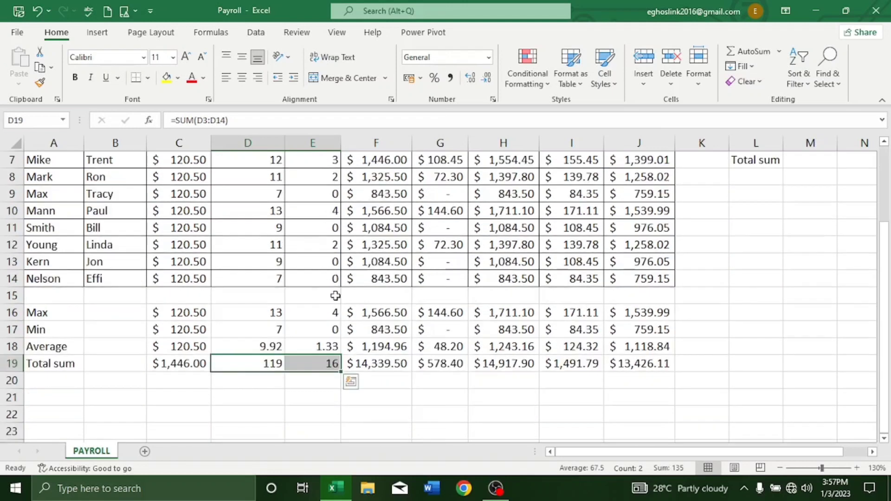